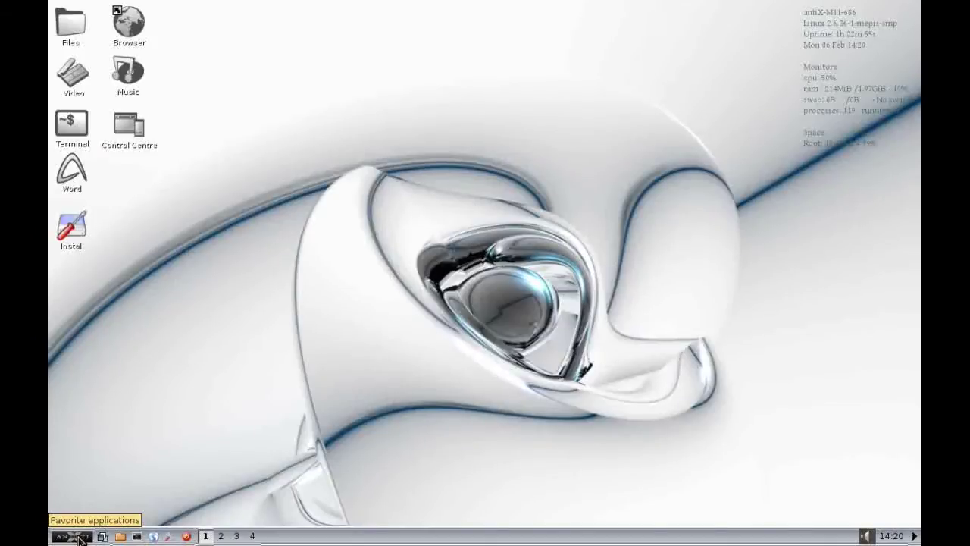
# Open the antiX start menu, close and reopen it, and show the Applications category submenu.
pyautogui.click(80, 539)
pyautogui.click(79, 538)
pyautogui.click(76, 538)
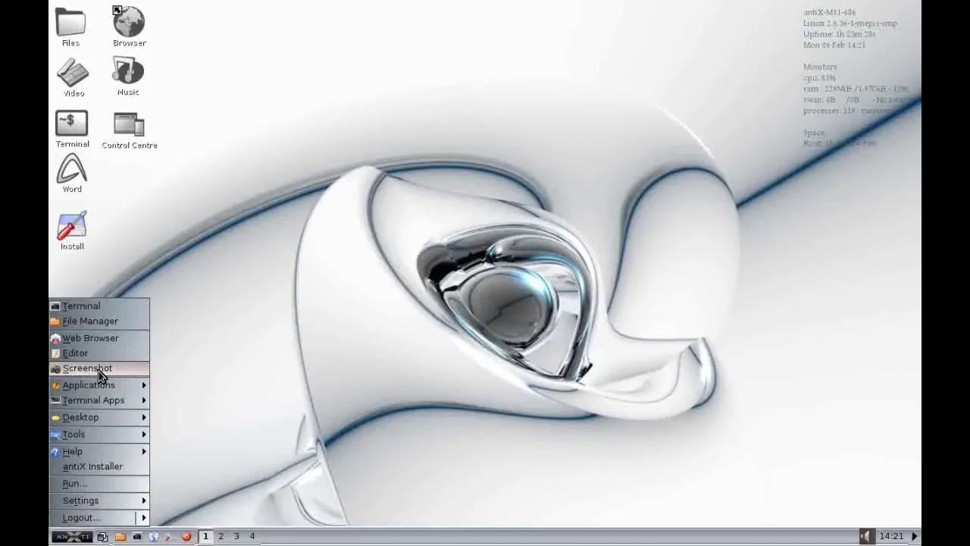
pyautogui.moveTo(103, 385)
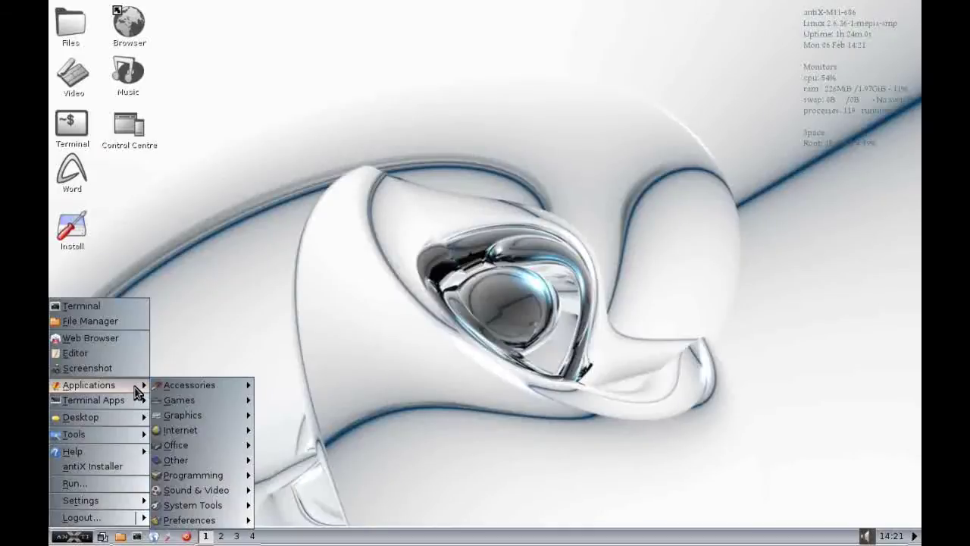
# Browse Applications from Accessories through Sound & Video, ending on Terminal Apps' Office, Multimedia and Network groups.
pyautogui.moveTo(172, 385)
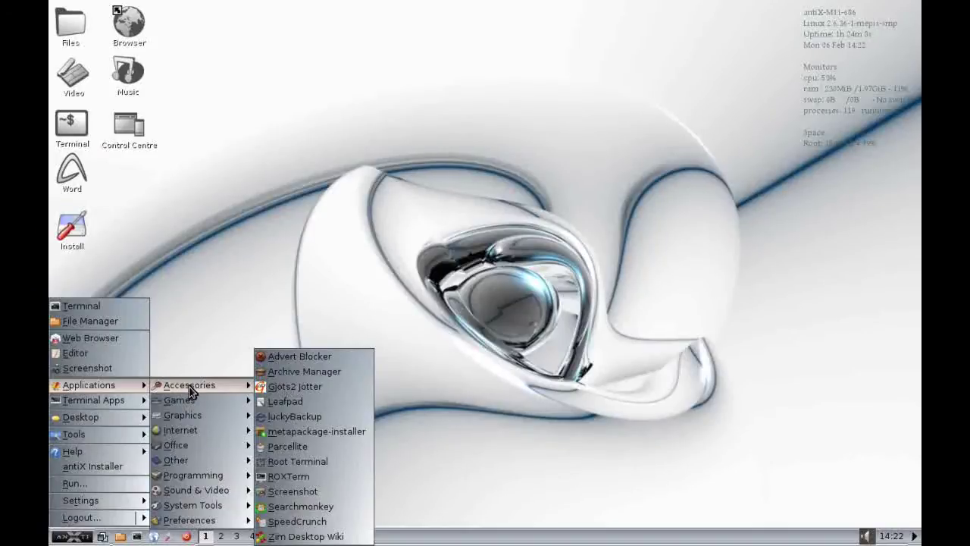
pyautogui.moveTo(187, 400)
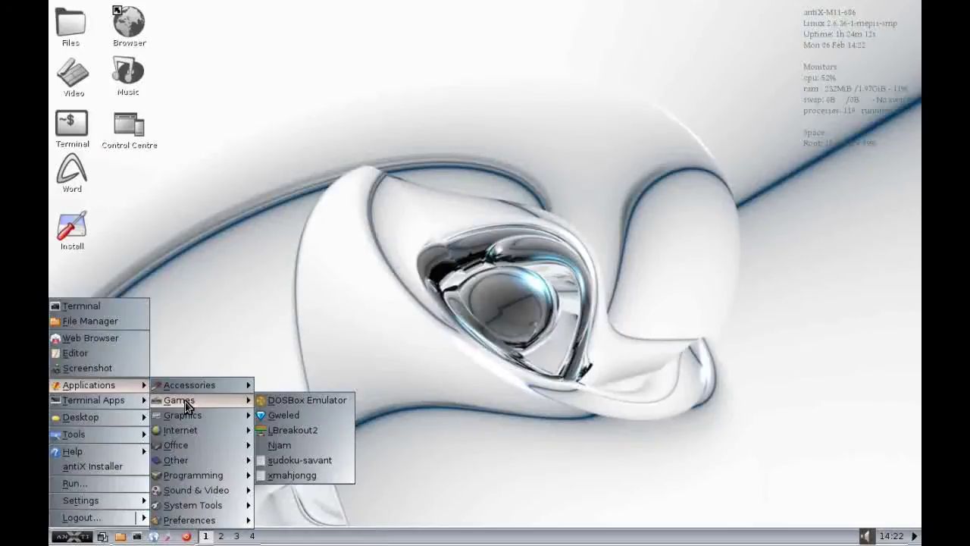
pyautogui.moveTo(190, 416)
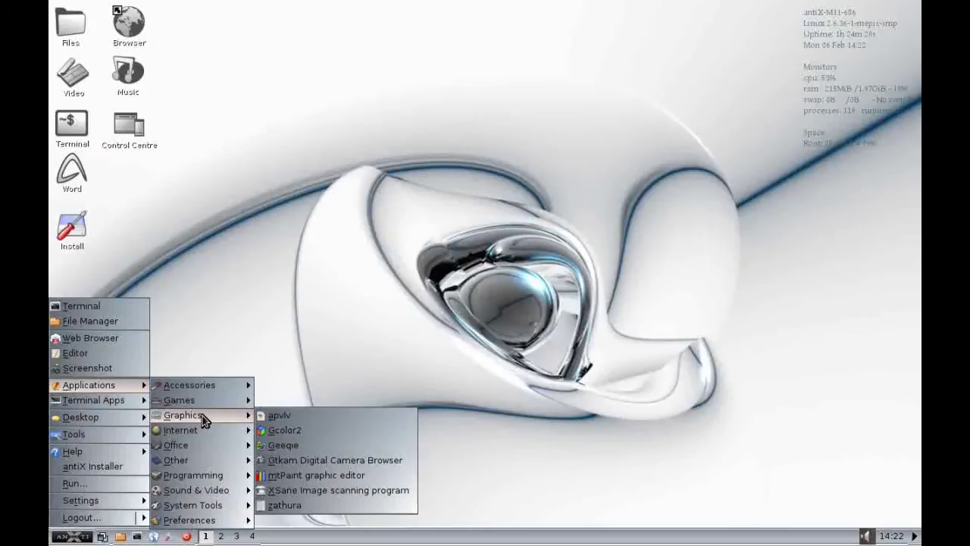
pyautogui.moveTo(203, 434)
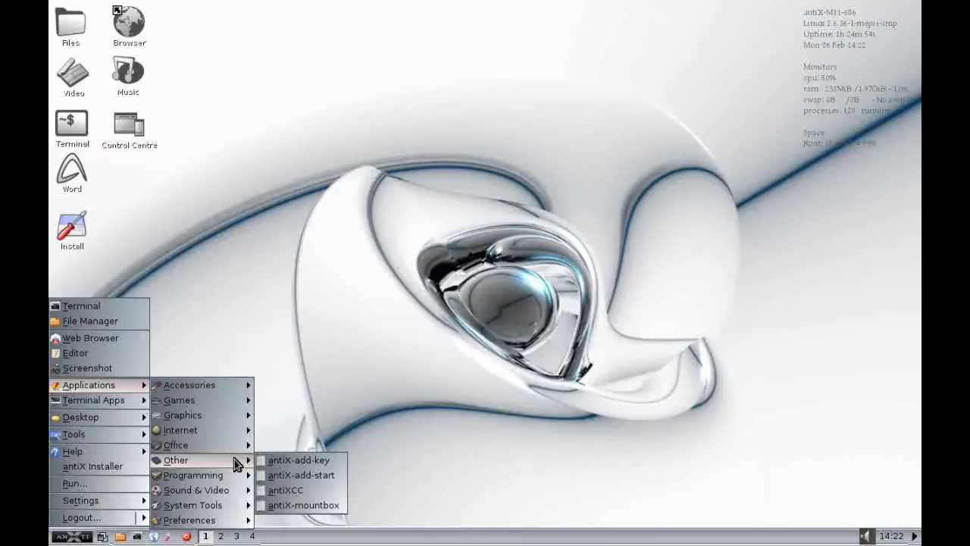
pyautogui.moveTo(237, 478)
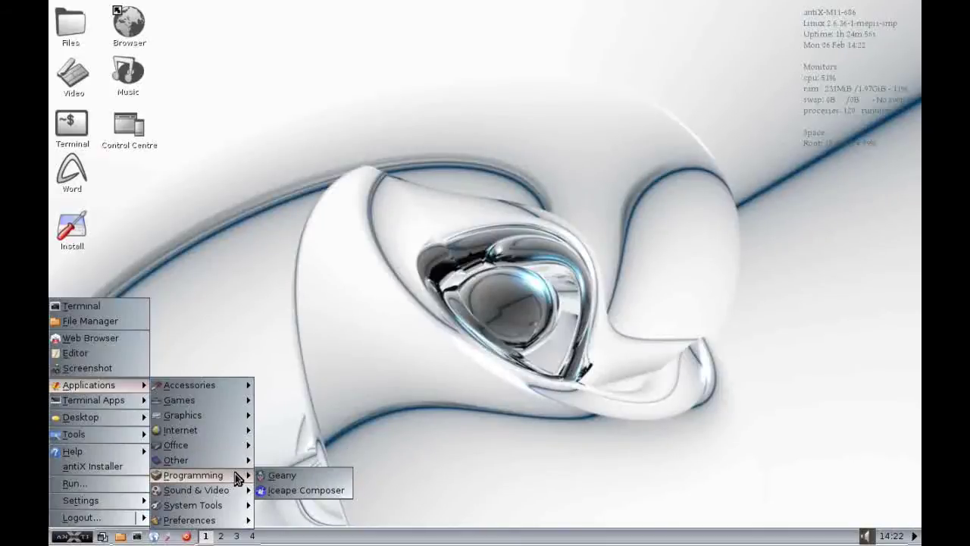
pyautogui.moveTo(242, 496)
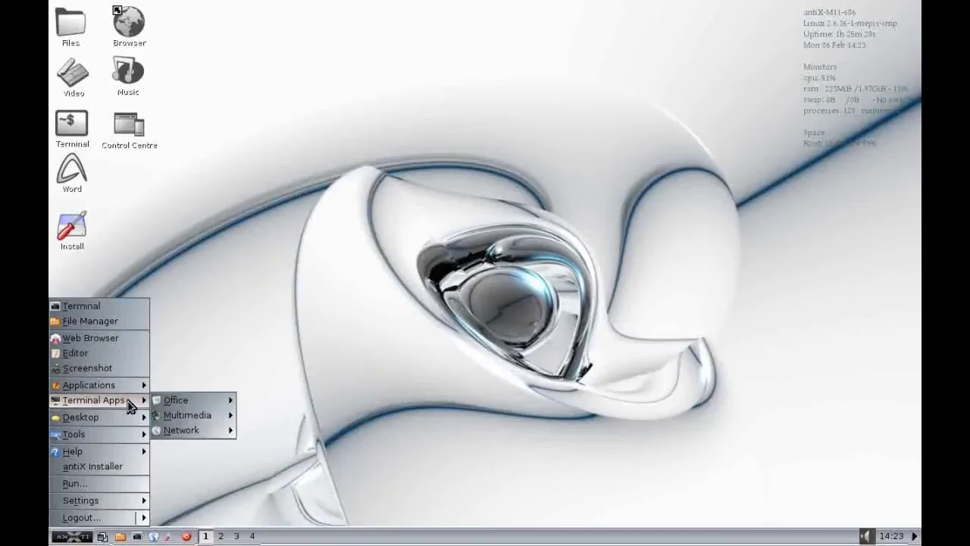
# Browse the menu's Desktop, Tools, Help, Run… and Settings entries, ending on the Focus and Themes options.
pyautogui.moveTo(118, 400)
pyautogui.moveTo(180, 423)
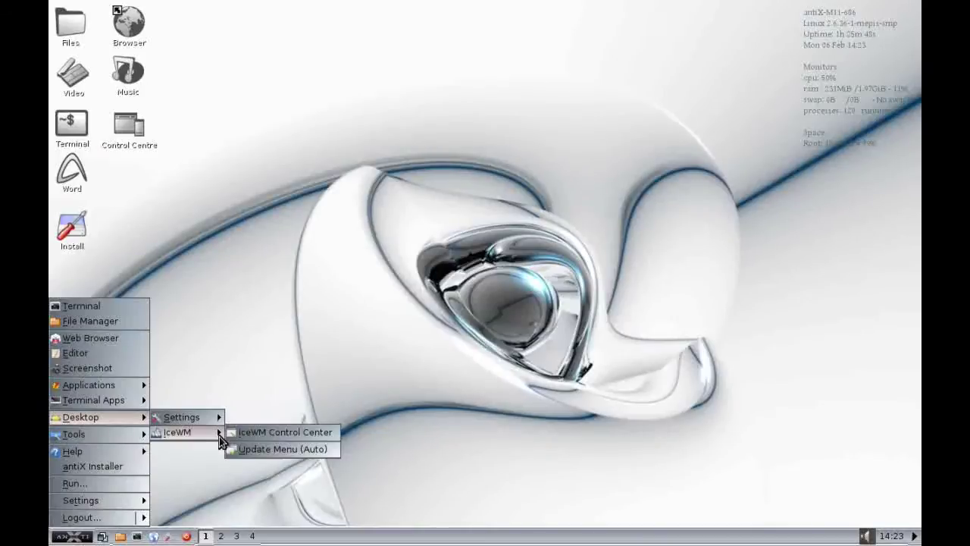
pyautogui.moveTo(211, 421)
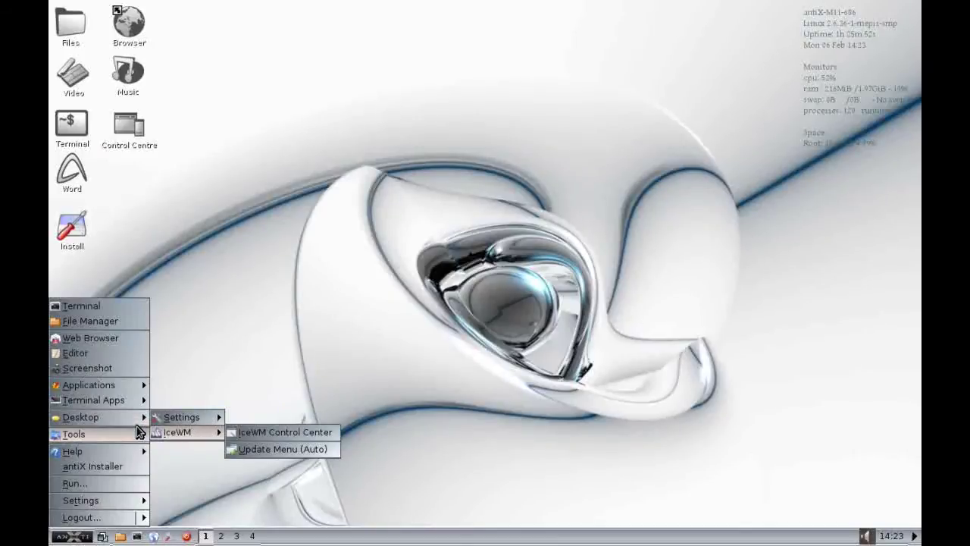
pyautogui.moveTo(129, 438)
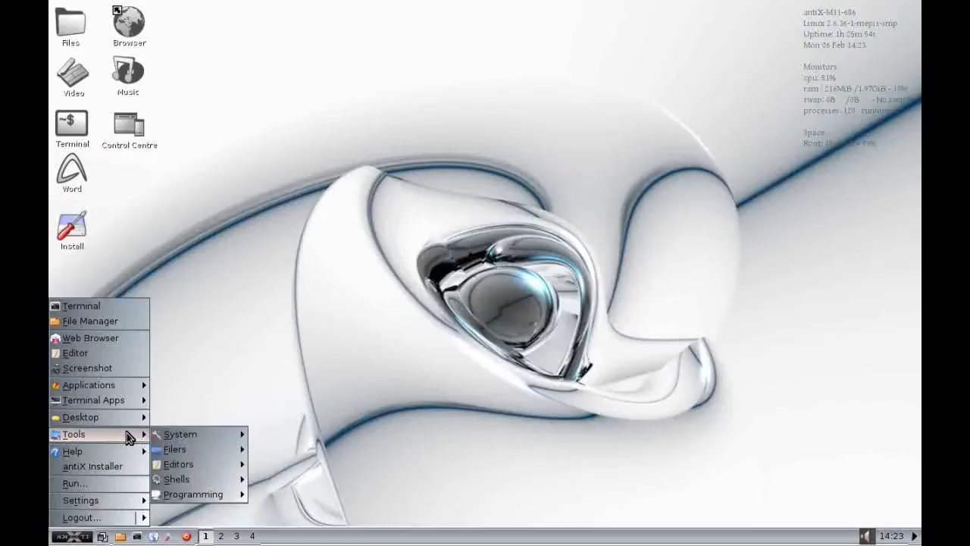
pyautogui.moveTo(179, 466)
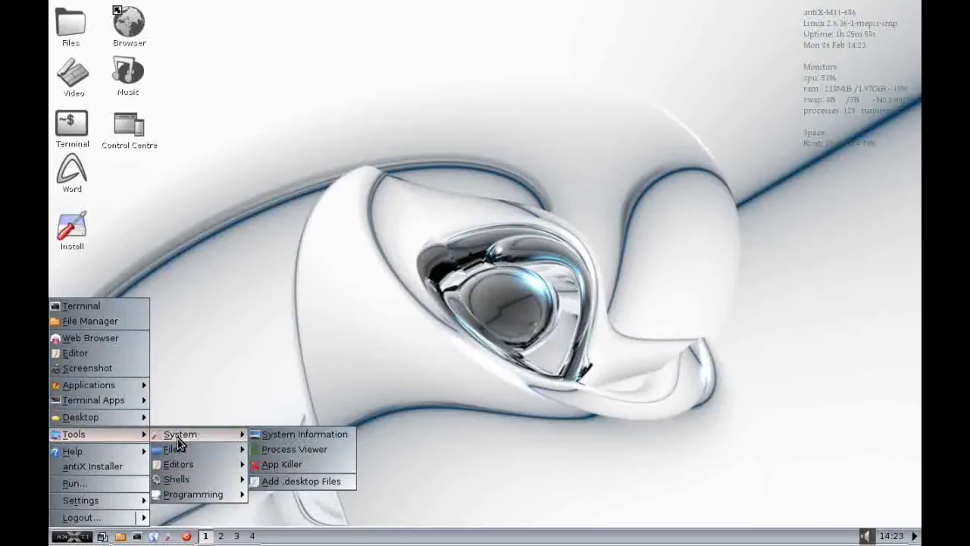
pyautogui.moveTo(99, 452)
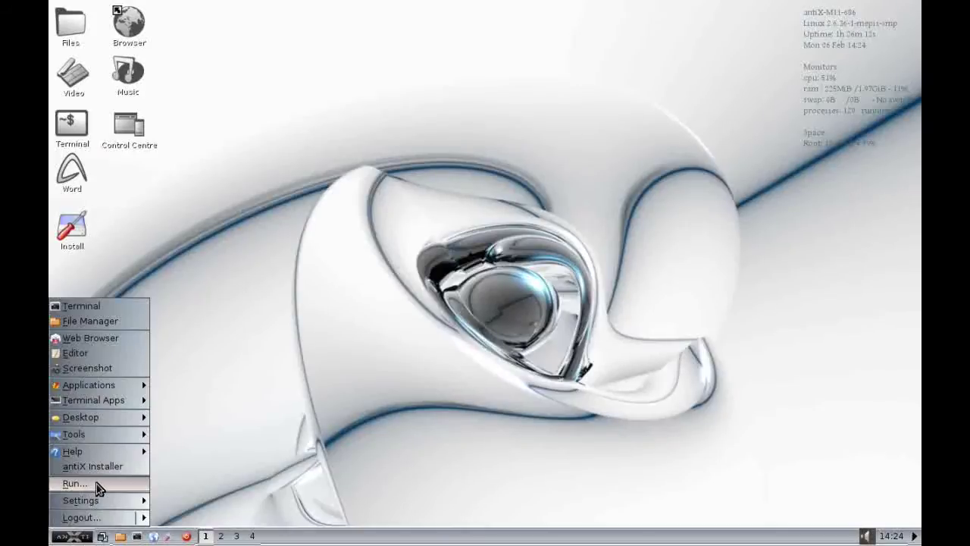
pyautogui.moveTo(104, 502)
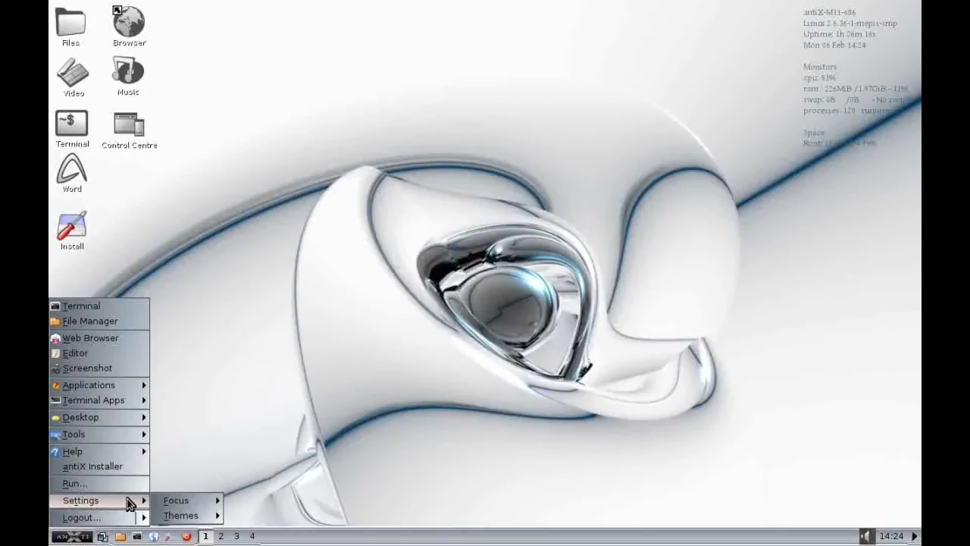
pyautogui.moveTo(182, 519)
# Close the menu, go to workspace 4, and toggle Show Desktop repeatedly, ending with browser and PDF windows restored.
pyautogui.press('Escape')
pyautogui.press('Escape')
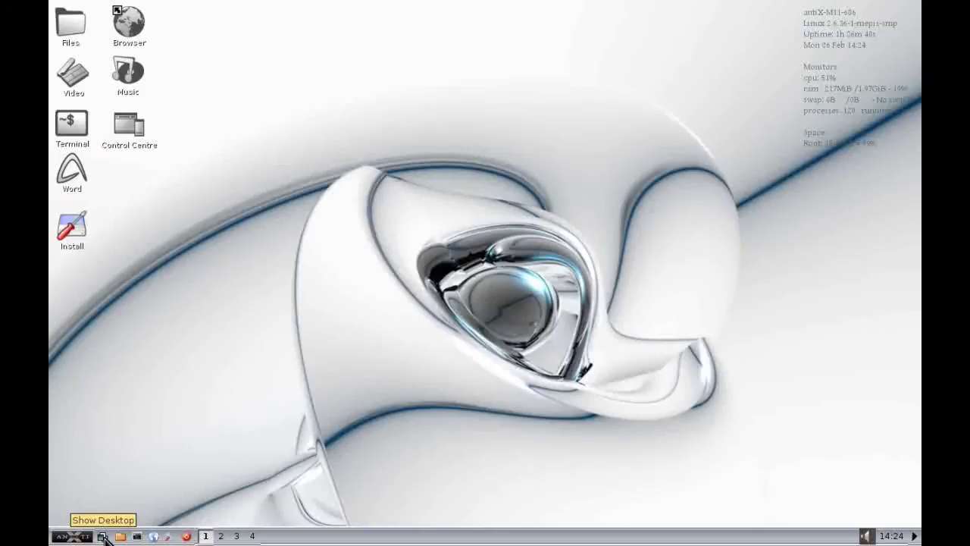
pyautogui.click(253, 536)
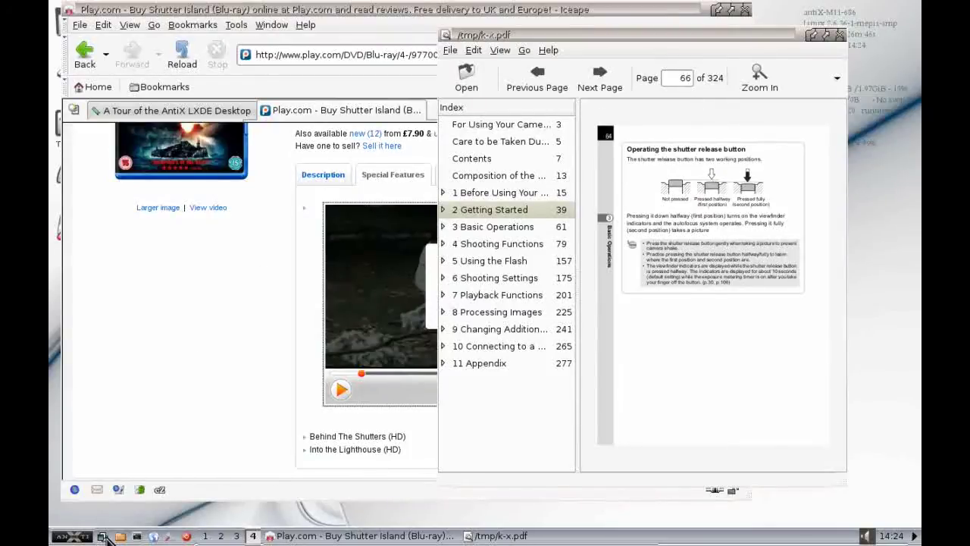
pyautogui.click(103, 537)
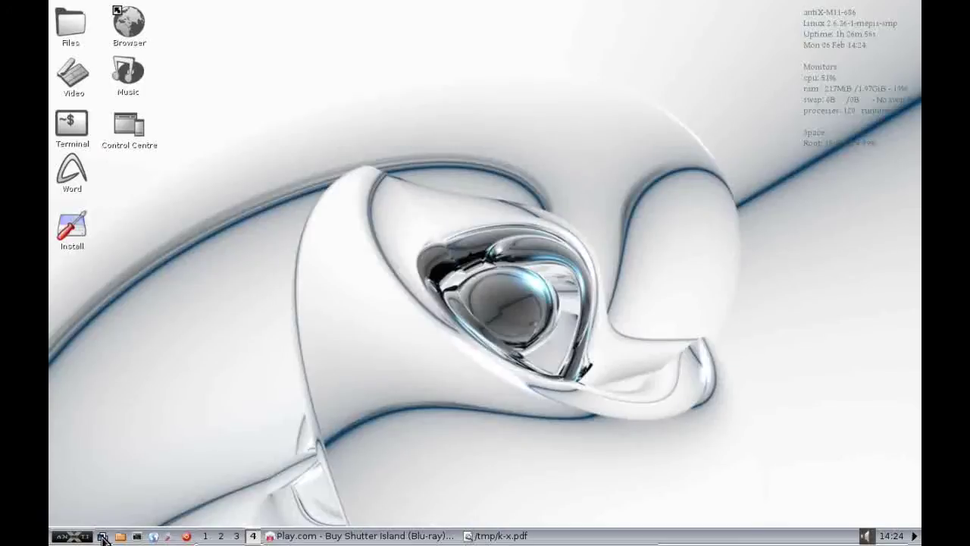
pyautogui.click(102, 537)
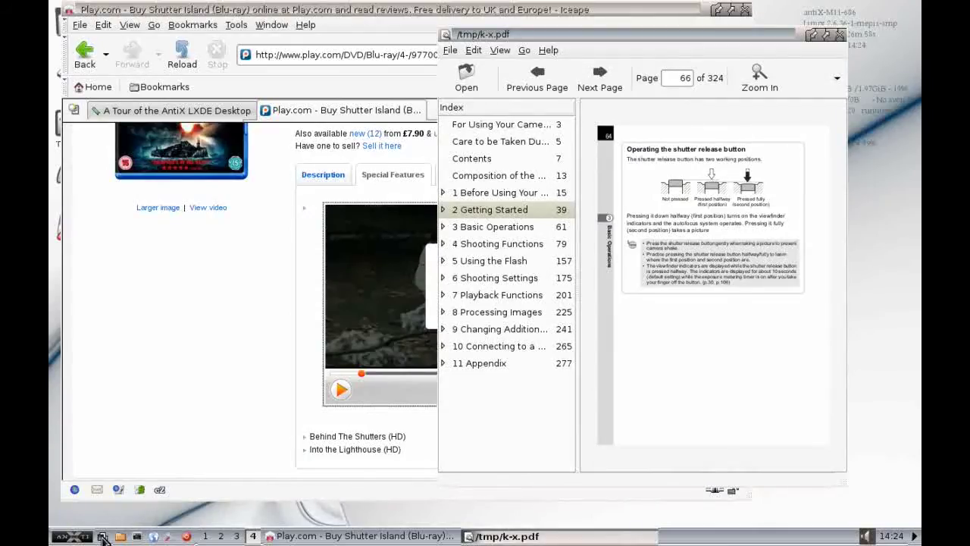
pyautogui.click(102, 536)
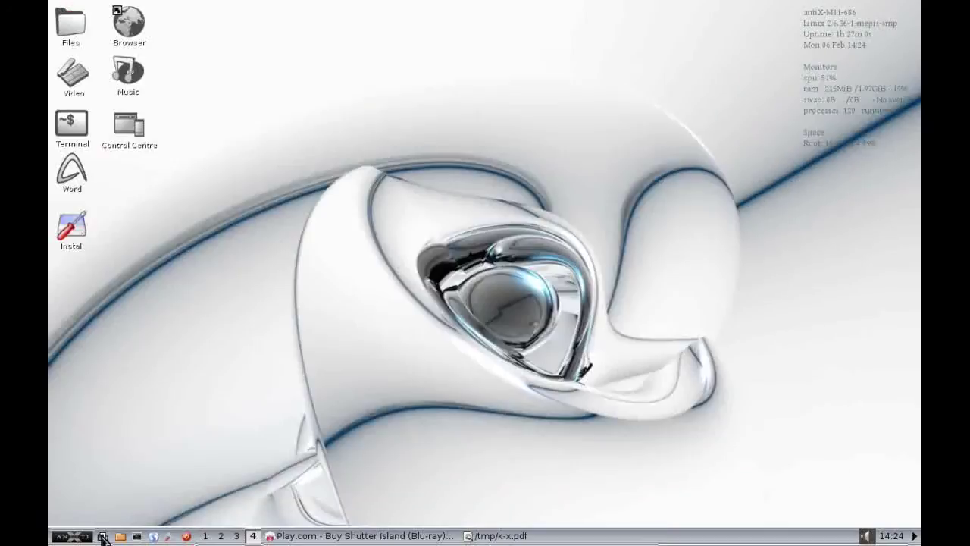
pyautogui.click(102, 536)
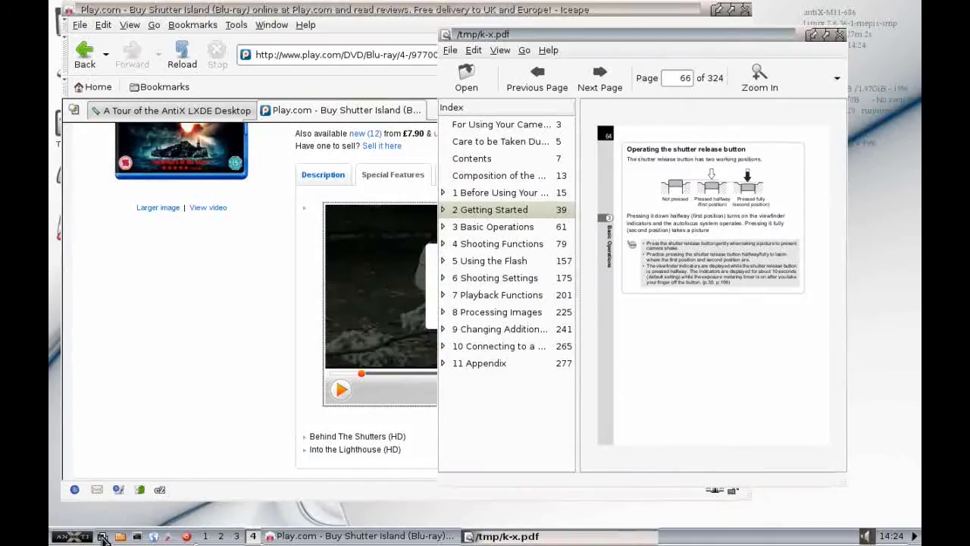
pyautogui.click(102, 536)
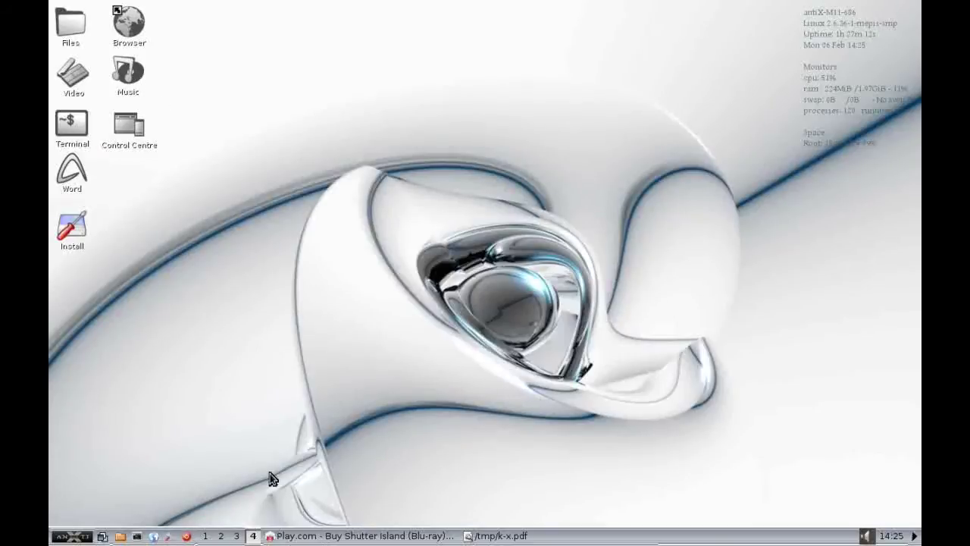
pyautogui.click(103, 535)
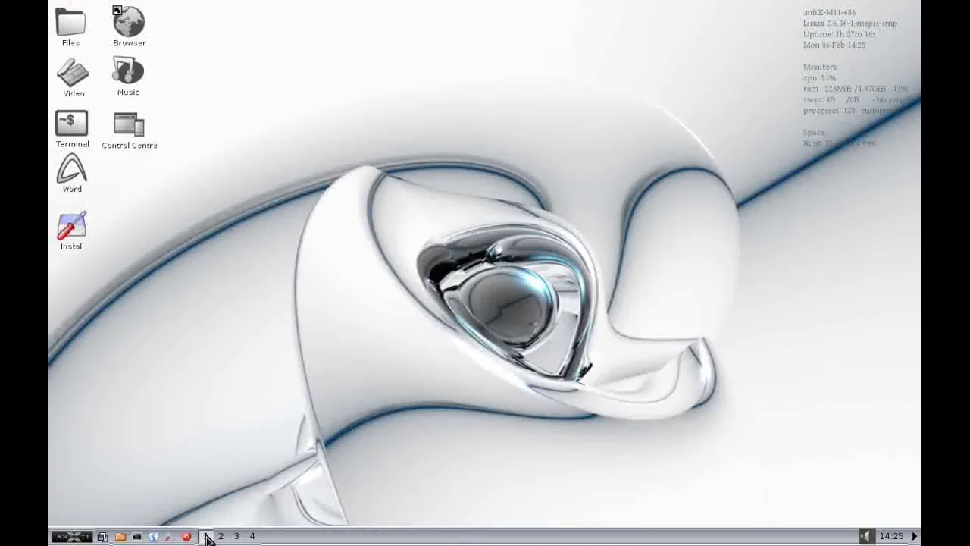
# Return to workspace 1 and open the demo home folder in File Manager, moved to the right.
pyautogui.click(205, 536)
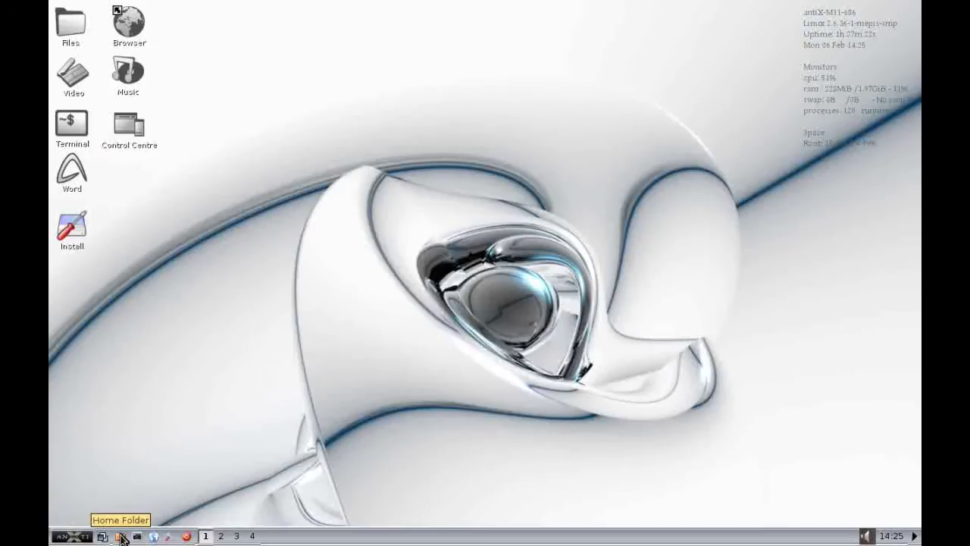
pyautogui.click(120, 536)
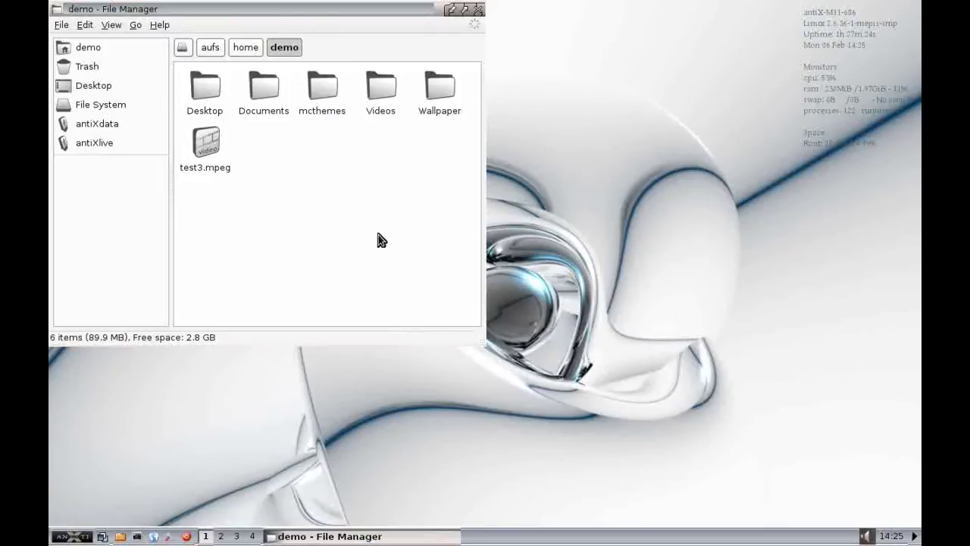
pyautogui.moveTo(309, 15); pyautogui.dragTo(430, 18)
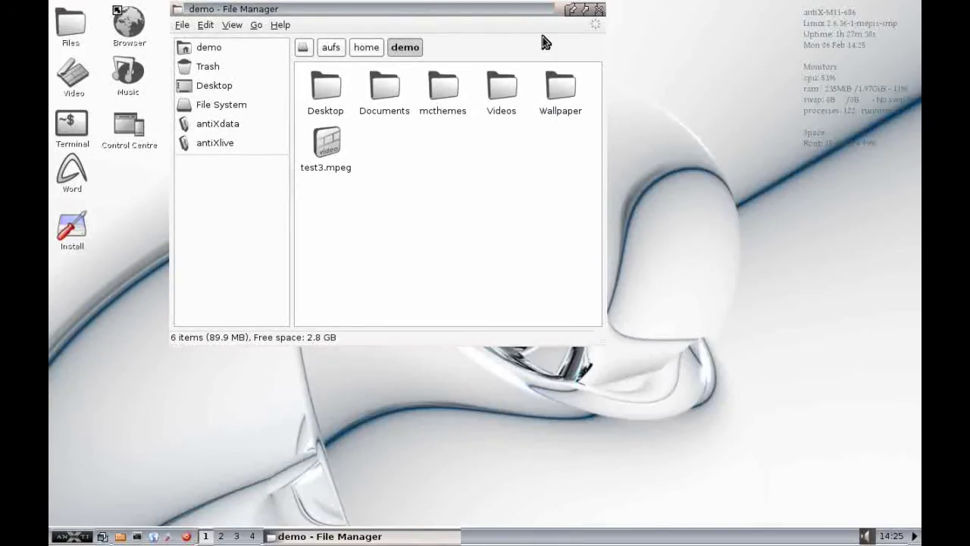
# Look through the Trash and Desktop folders, then open Documents and go back to demo home.
pyautogui.click(204, 72)
pyautogui.click(212, 87)
pyautogui.click(210, 67)
pyautogui.click(210, 48)
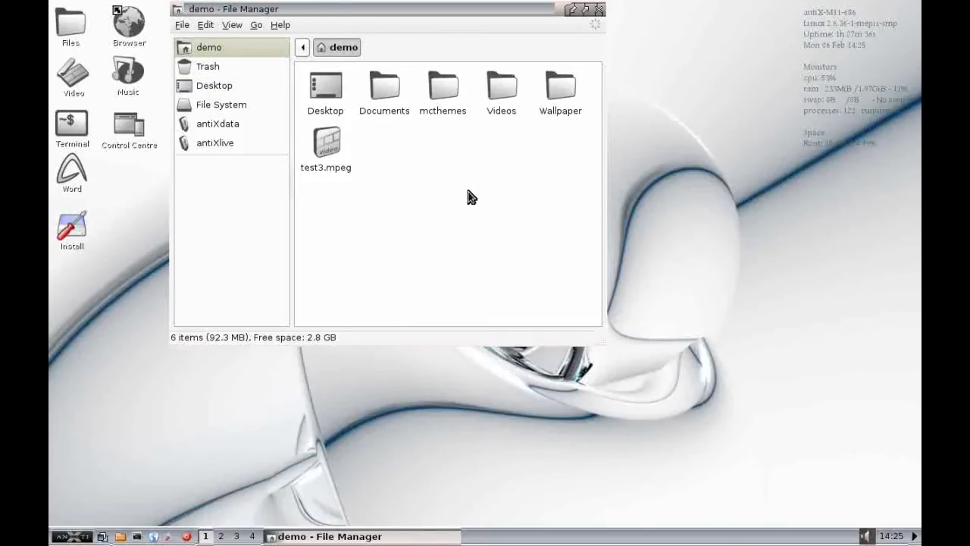
pyautogui.doubleClick(394, 95)
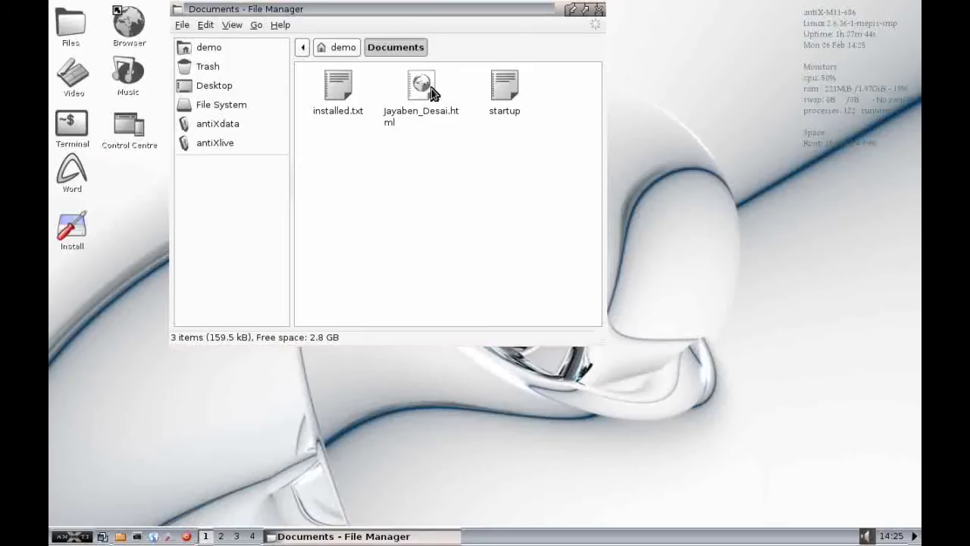
pyautogui.click(343, 47)
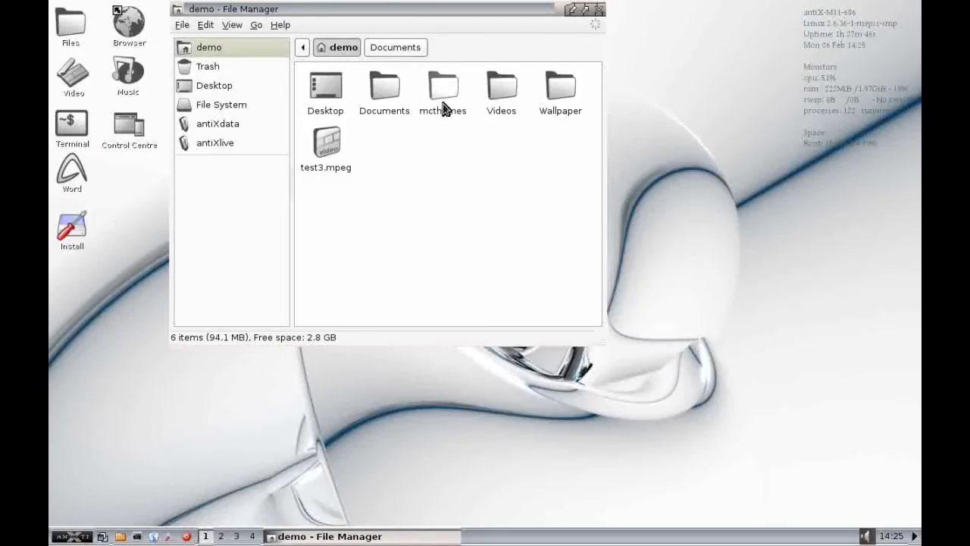
# Open Videos, view test2.mpeg's actions without choosing one, return to demo home, and close File Manager.
pyautogui.click(503, 91)
pyautogui.doubleClick(503, 91)
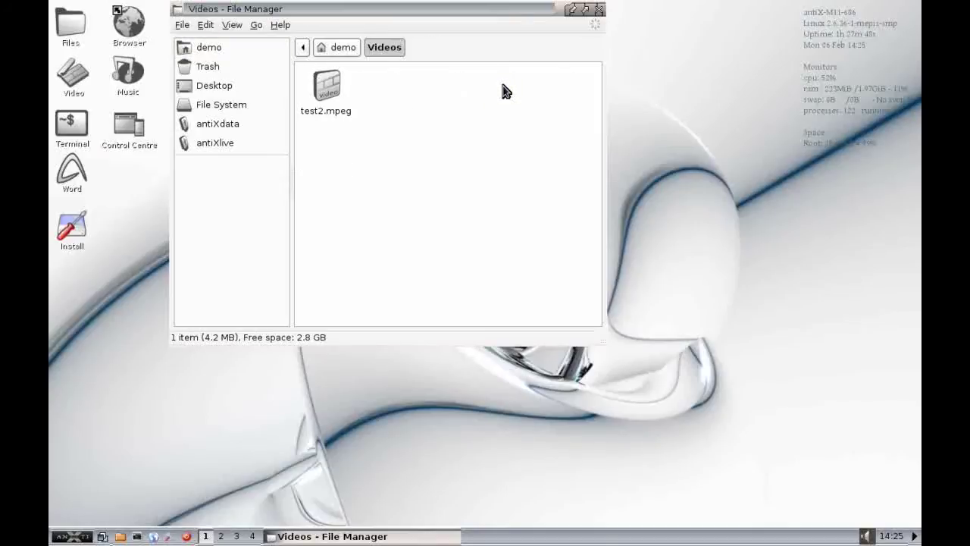
pyautogui.rightClick(328, 85)
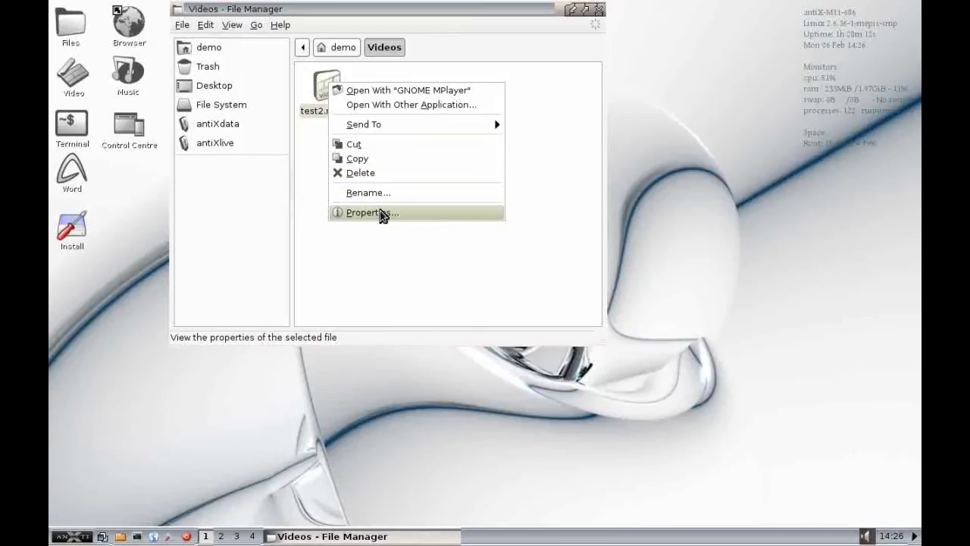
pyautogui.click(542, 179)
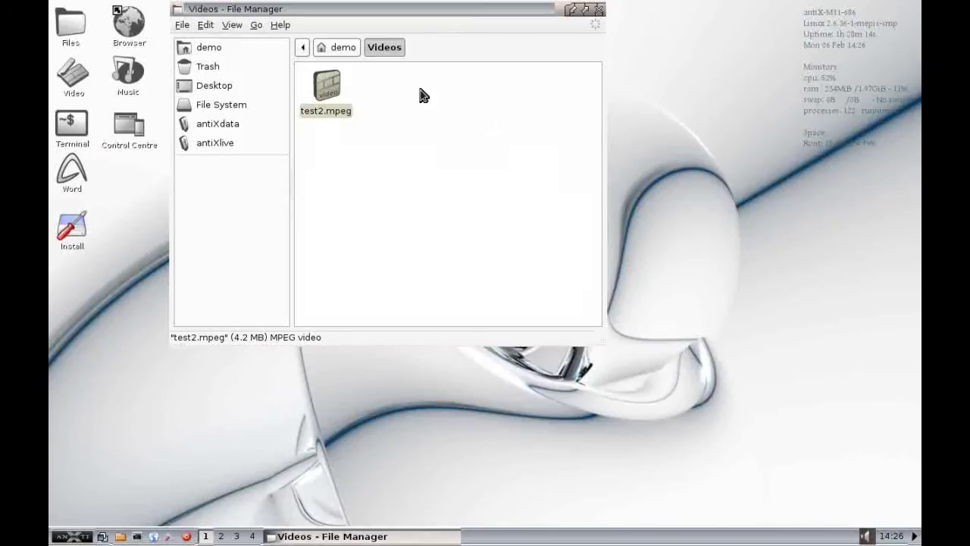
pyautogui.click(341, 48)
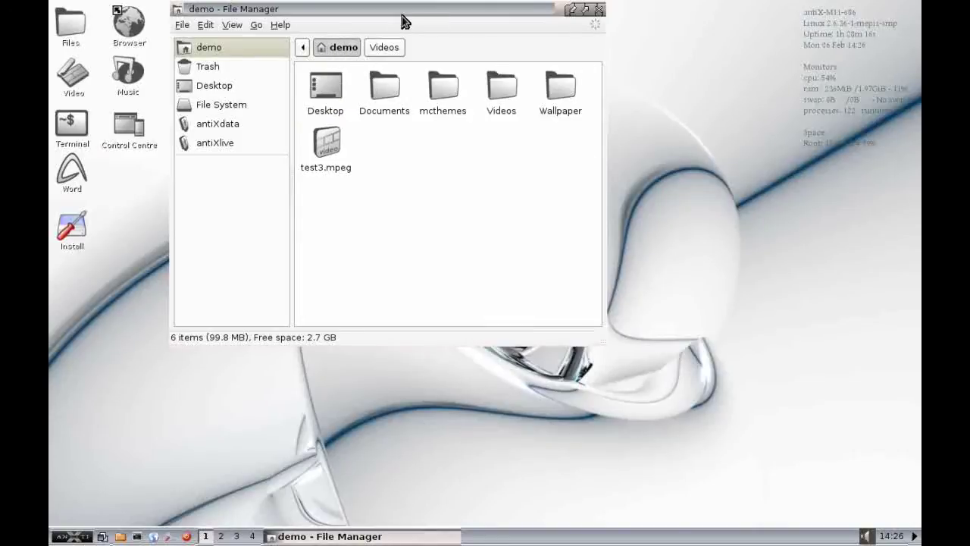
pyautogui.moveTo(402, 16); pyautogui.dragTo(426, 24)
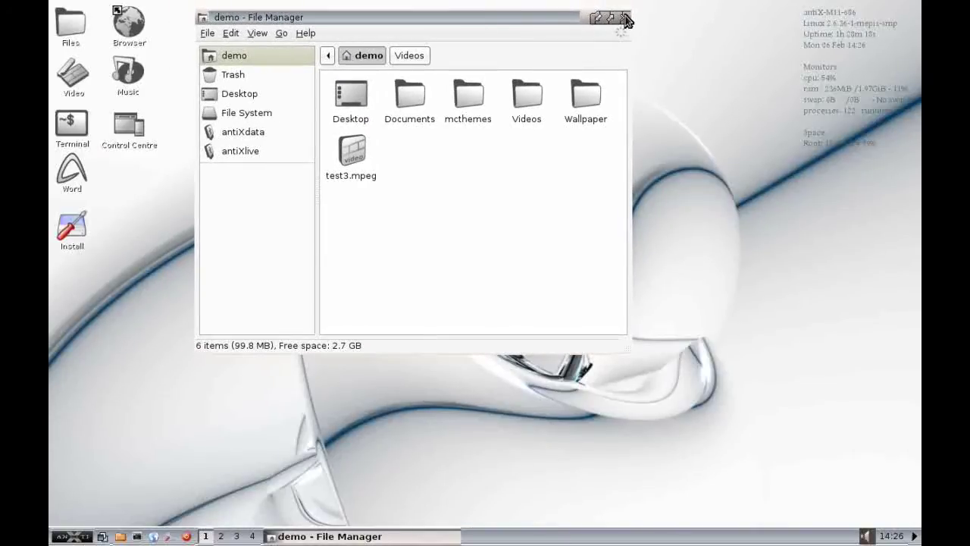
pyautogui.click(622, 17)
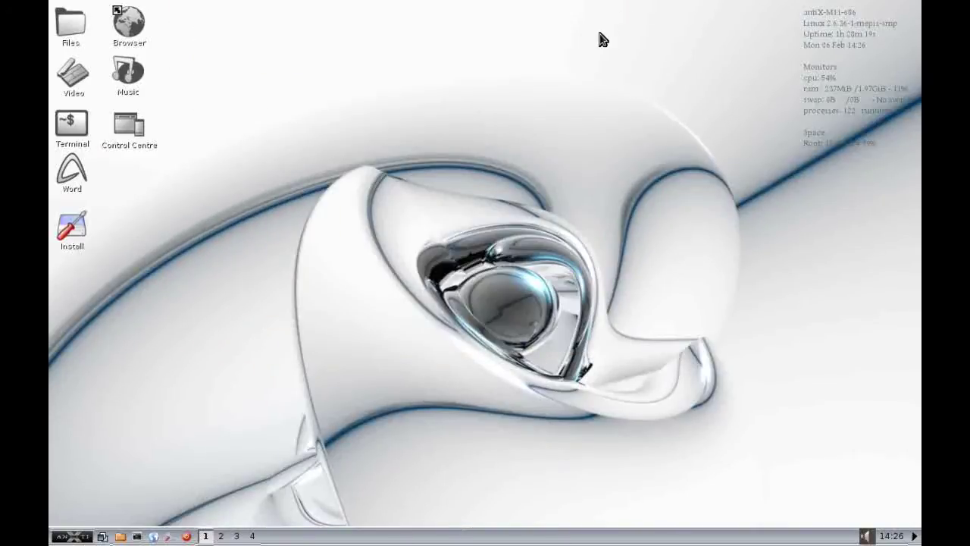
pyautogui.click(137, 536)
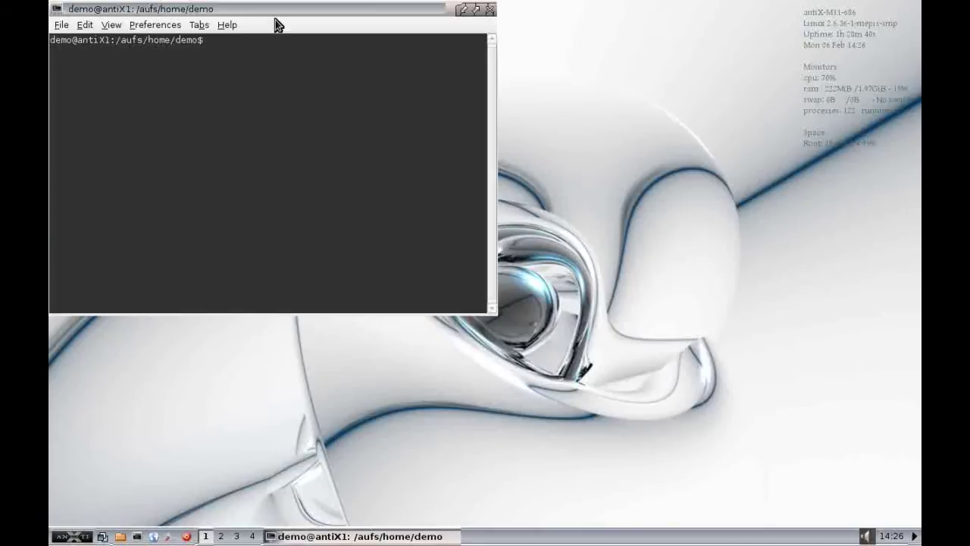
pyautogui.moveTo(278, 10); pyautogui.dragTo(403, 33)
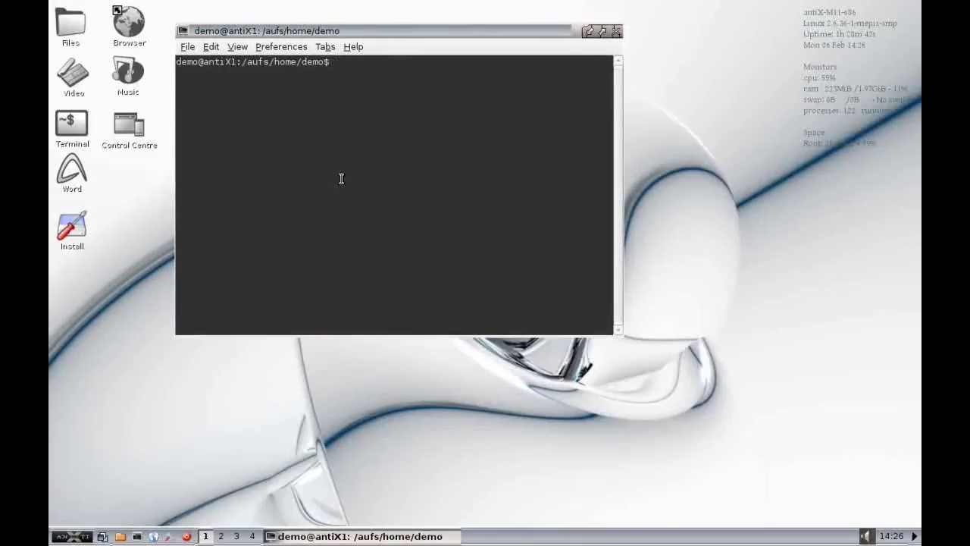
pyautogui.write('ls')
pyautogui.press('Return')
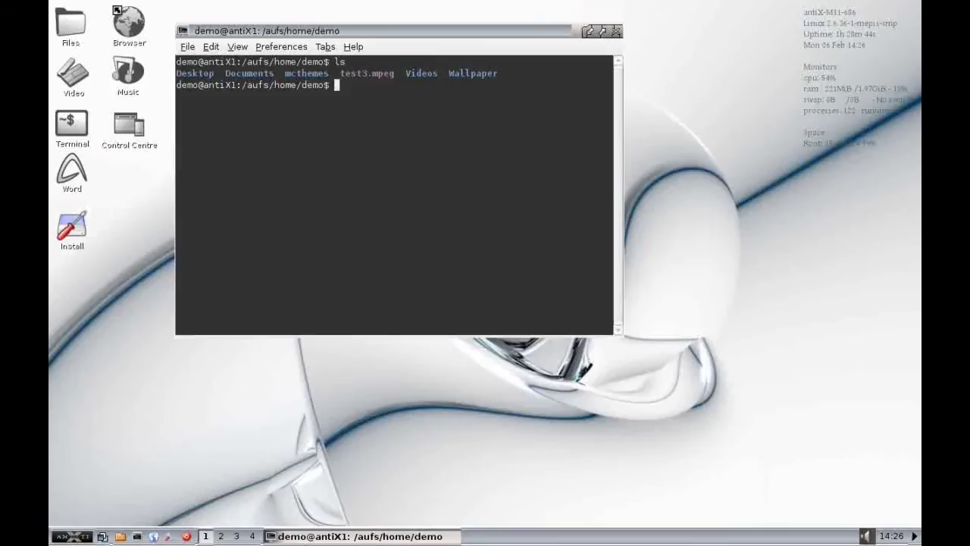
pyautogui.write('pwd')
pyautogui.press('Return')
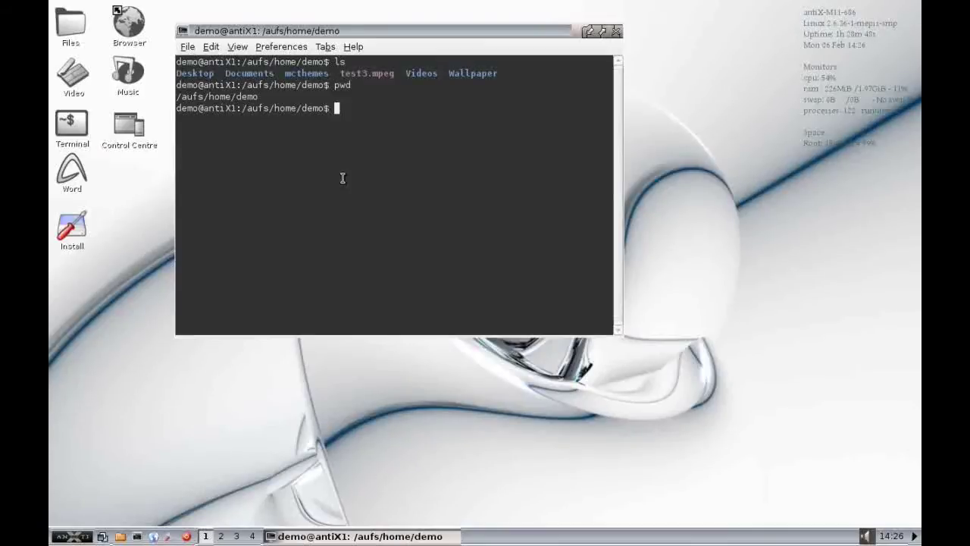
pyautogui.hotkey('ctrl', 'd')
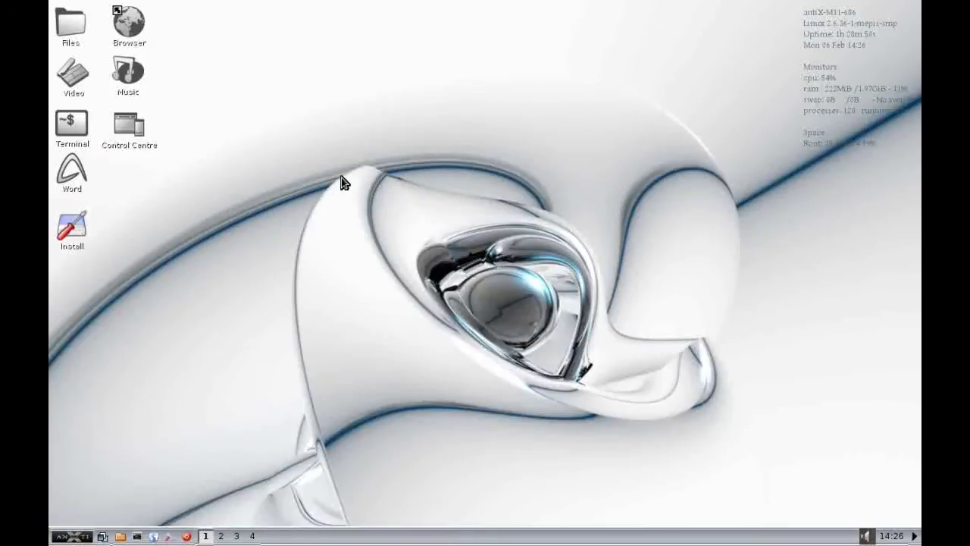
pyautogui.click(154, 537)
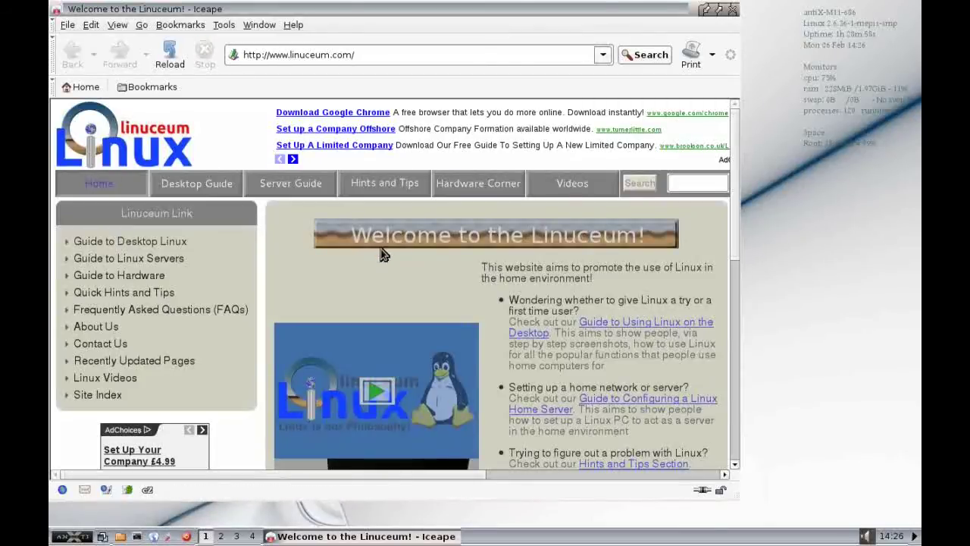
pyautogui.click(280, 55)
pyautogui.moveTo(391, 6); pyautogui.dragTo(436, 9)
pyautogui.click(242, 180)
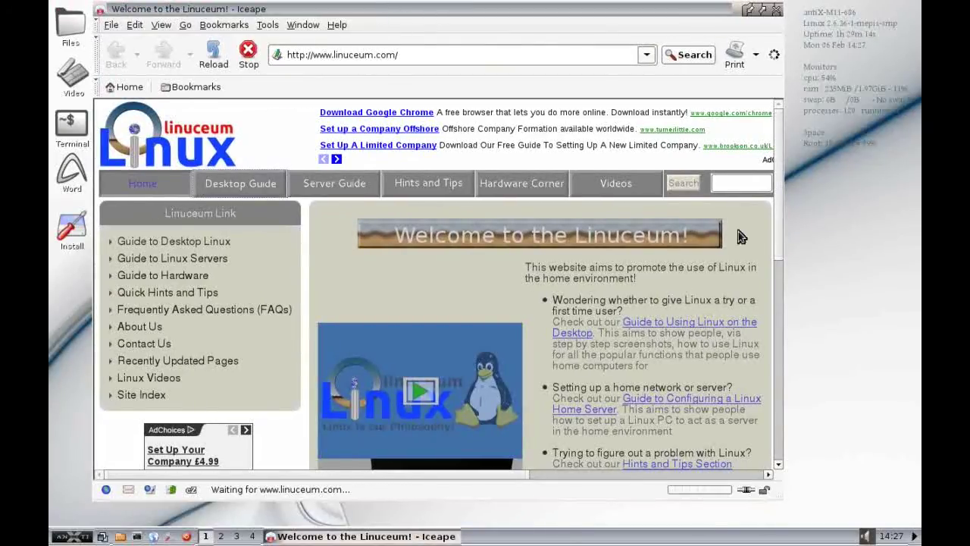
pyautogui.click(777, 10)
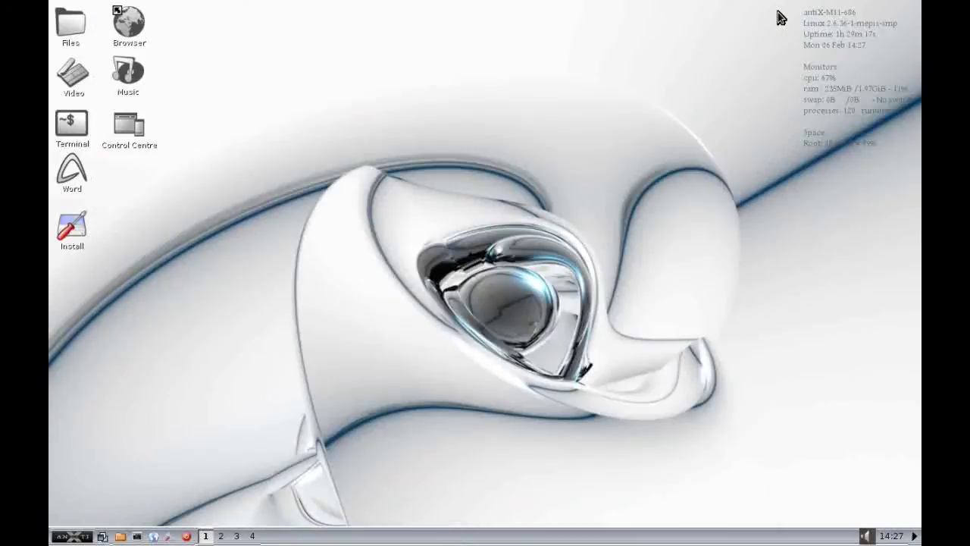
pyautogui.click(171, 538)
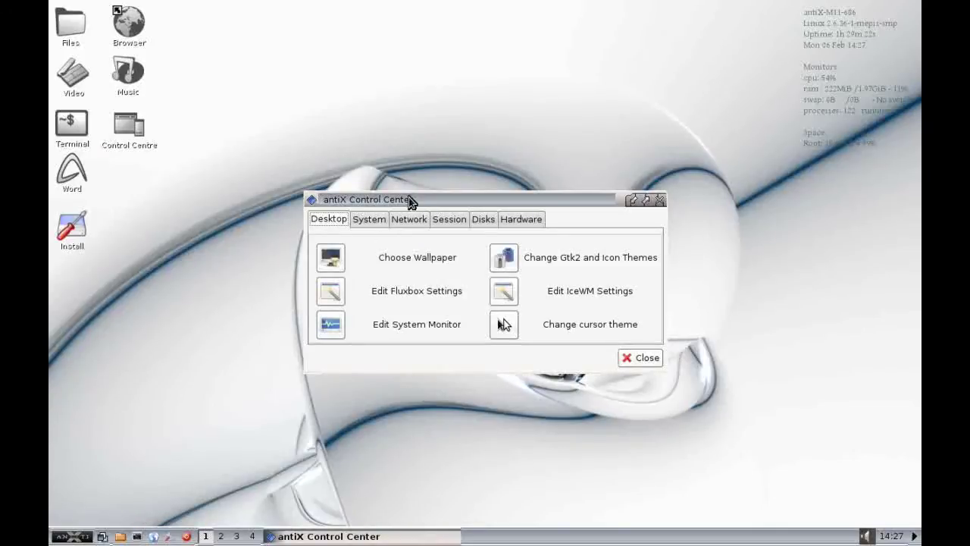
pyautogui.moveTo(412, 199); pyautogui.dragTo(357, 90)
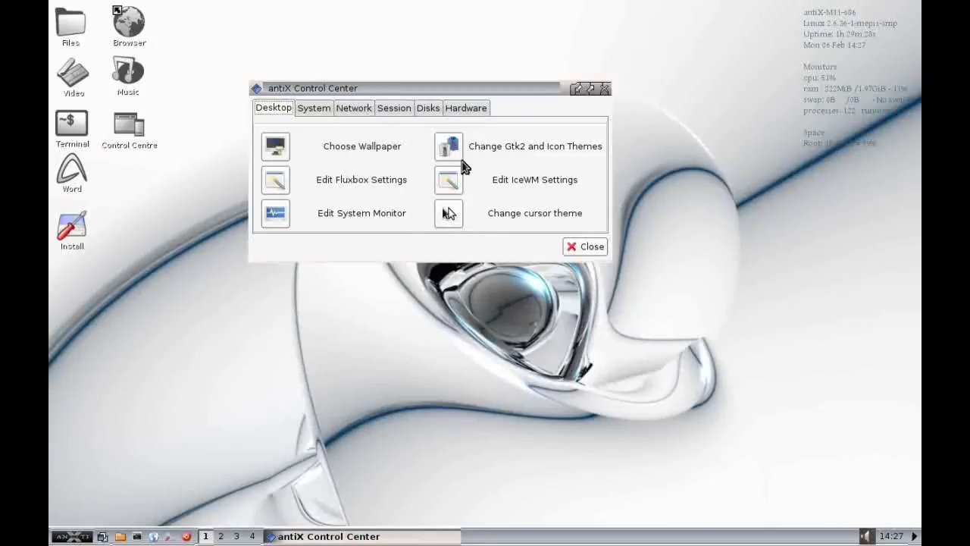
pyautogui.click(312, 107)
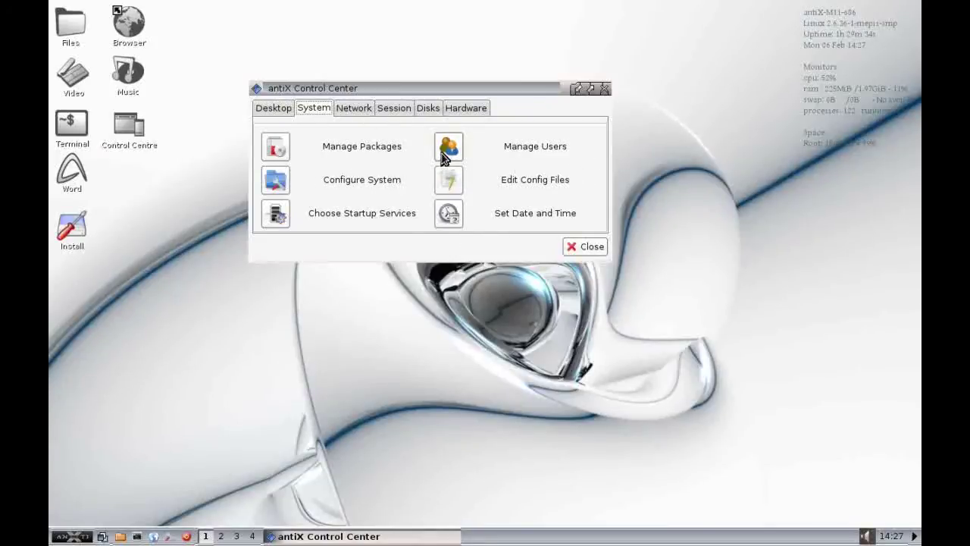
pyautogui.click(362, 109)
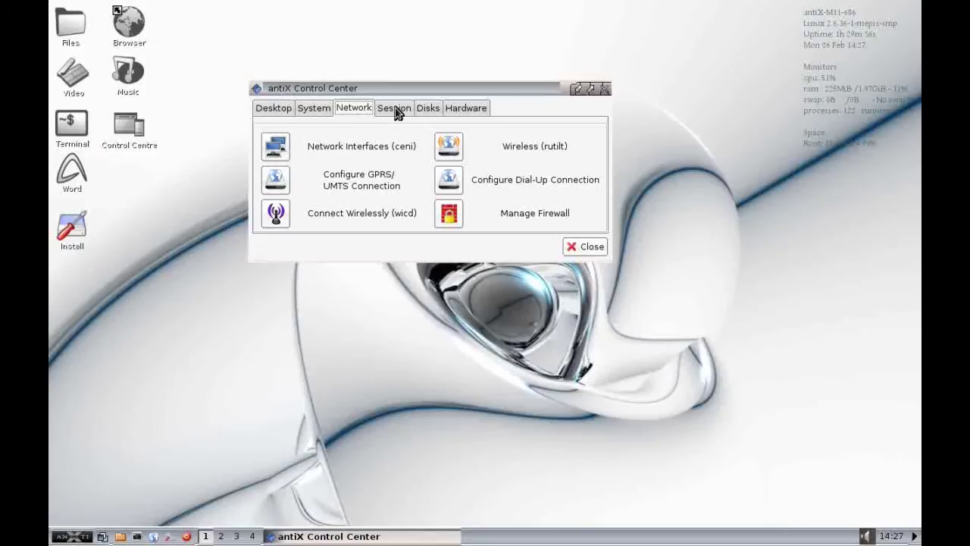
pyautogui.click(395, 109)
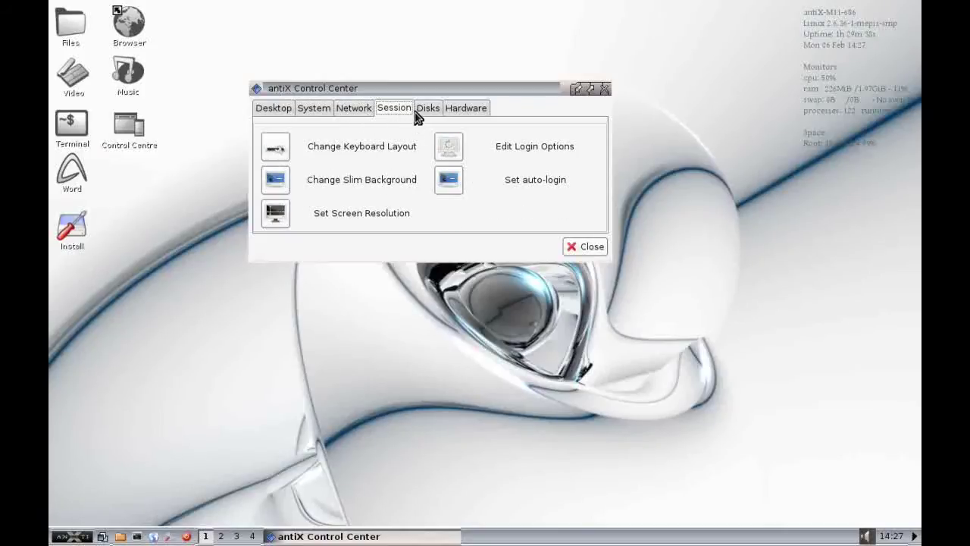
pyautogui.click(429, 108)
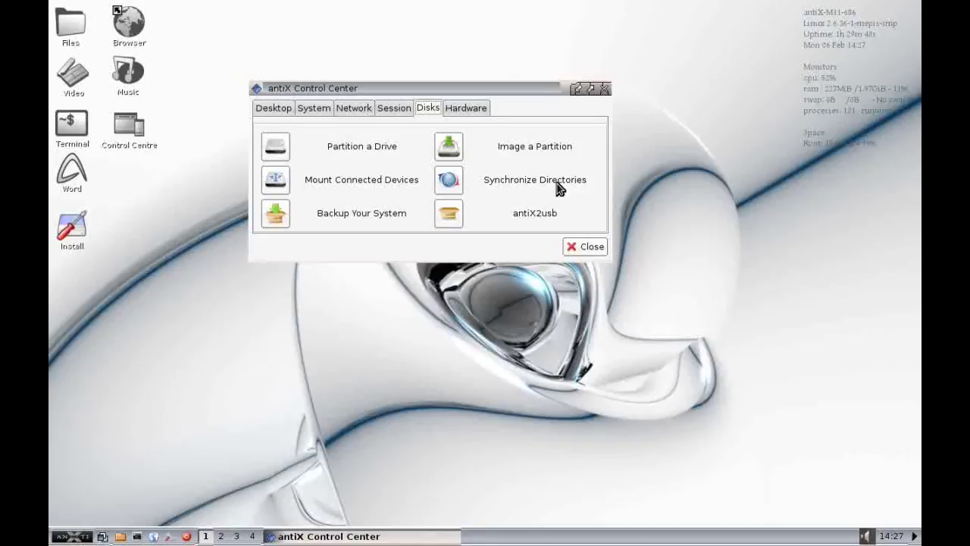
pyautogui.click(474, 109)
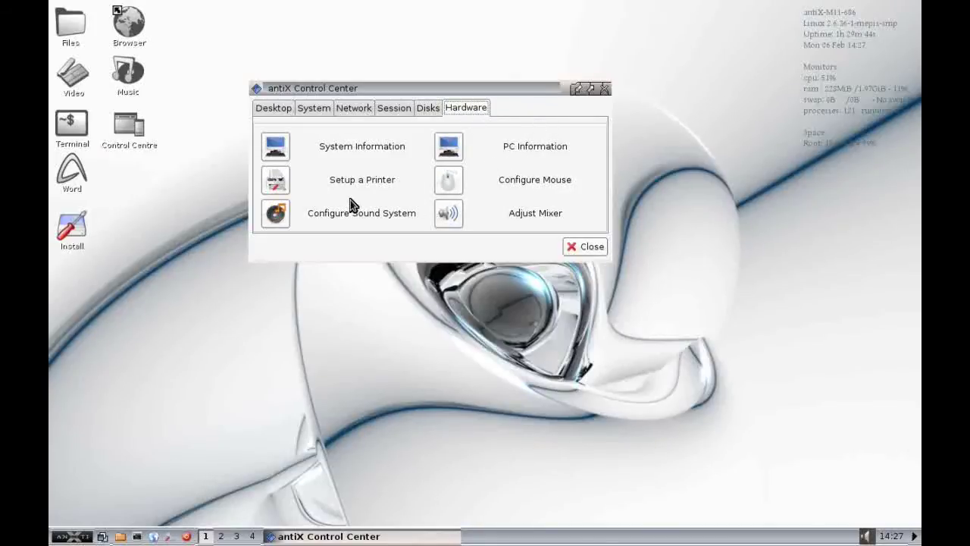
pyautogui.click(605, 89)
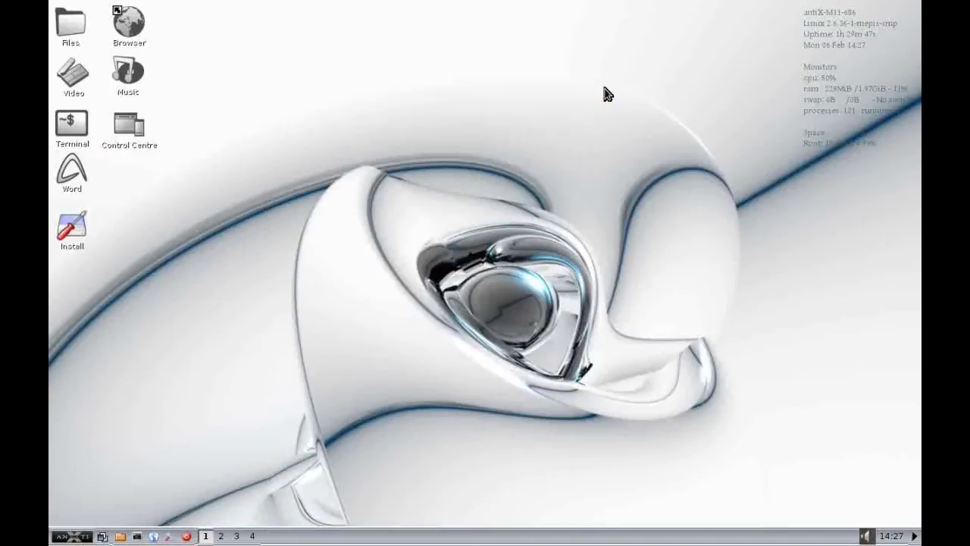
pyautogui.click(189, 537)
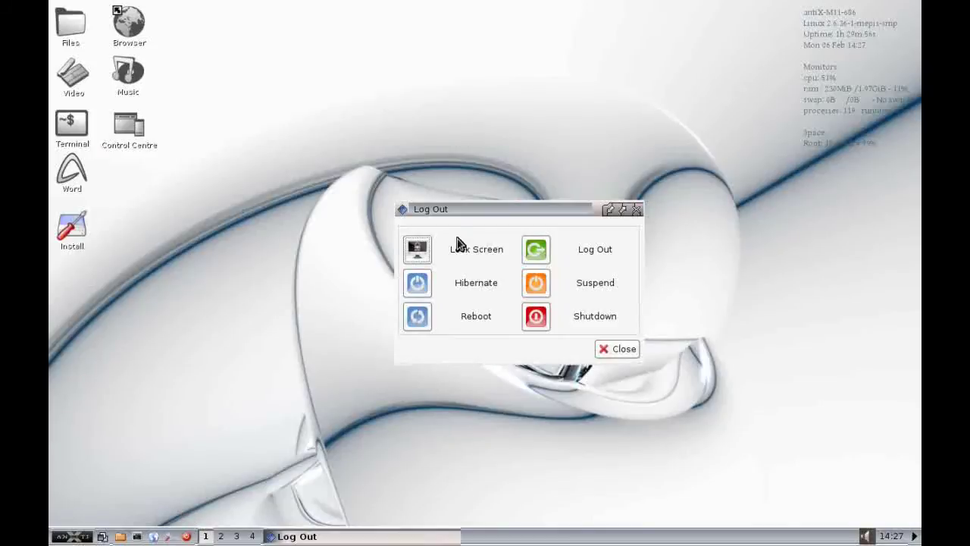
pyautogui.moveTo(495, 210); pyautogui.dragTo(445, 80)
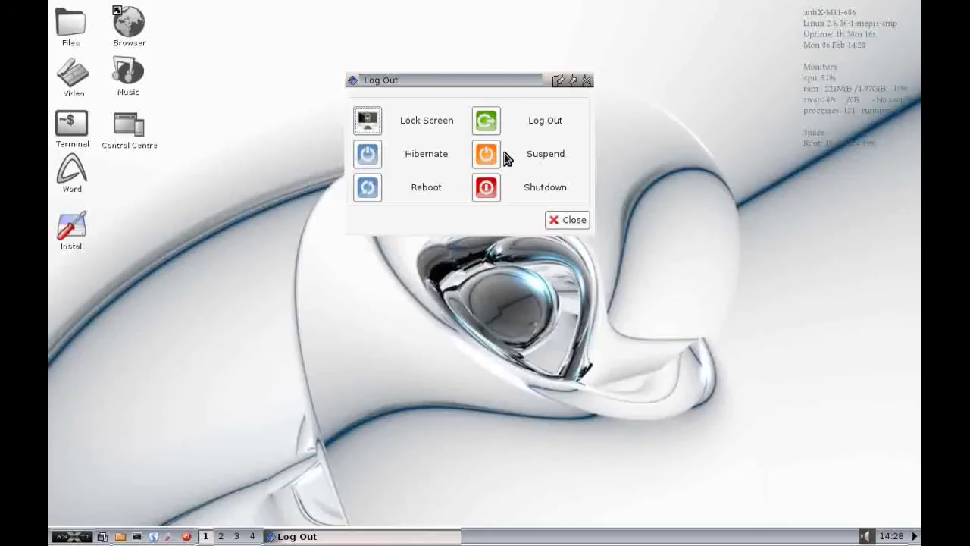
pyautogui.click(573, 220)
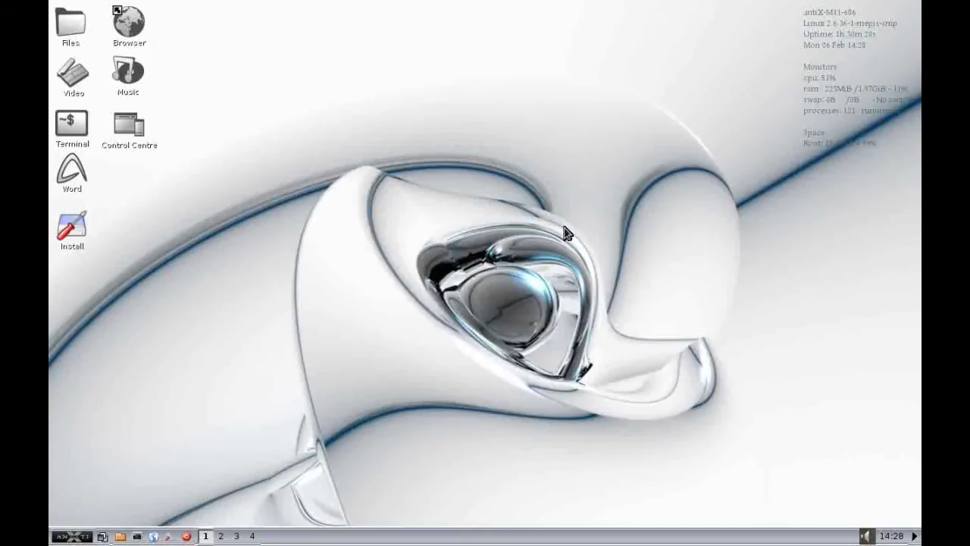
# Step through workspaces 2 and 3 to workspace 4.
pyautogui.click(221, 536)
pyautogui.click(237, 535)
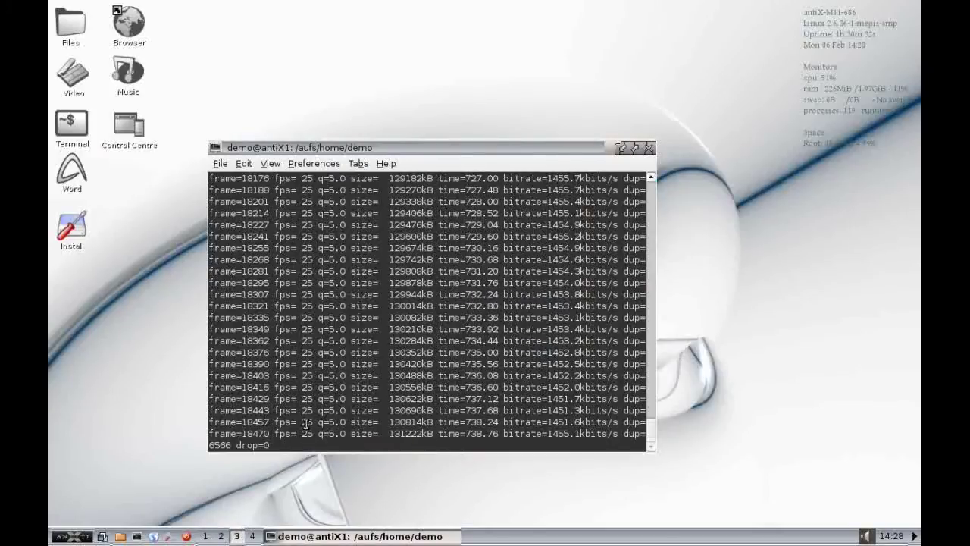
pyautogui.click(255, 536)
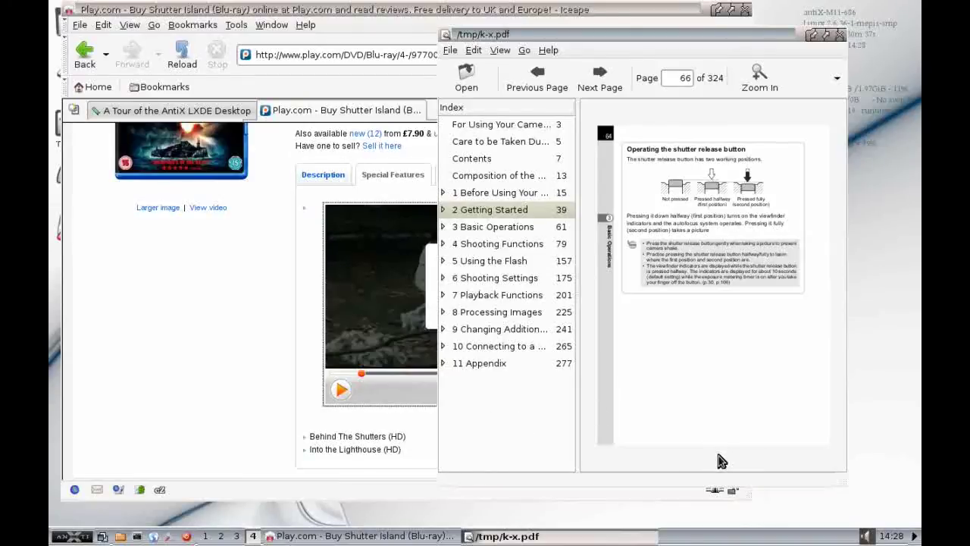
# Alternate the browser and PDF viewer in front, ending with the Play.com Shutter Island page on top.
pyautogui.click(358, 538)
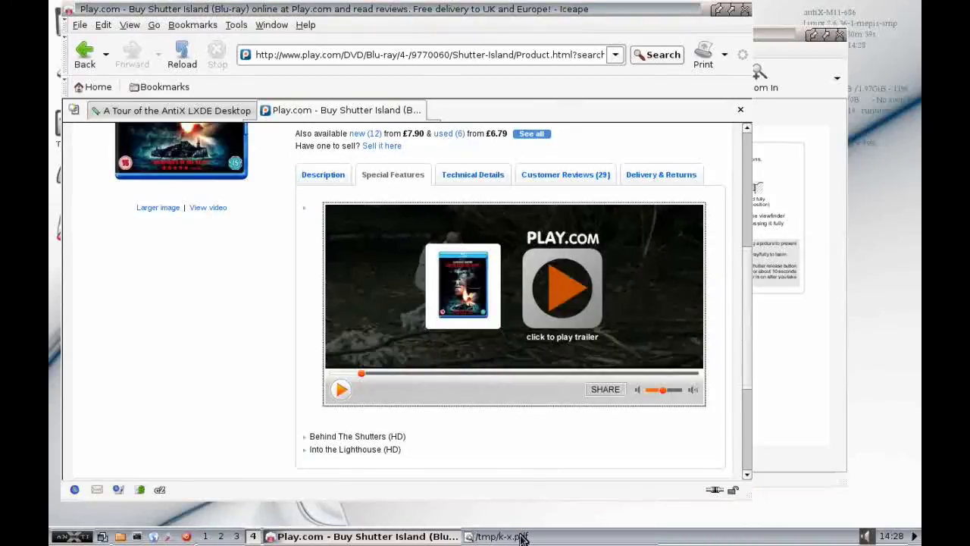
pyautogui.click(497, 536)
pyautogui.click(384, 538)
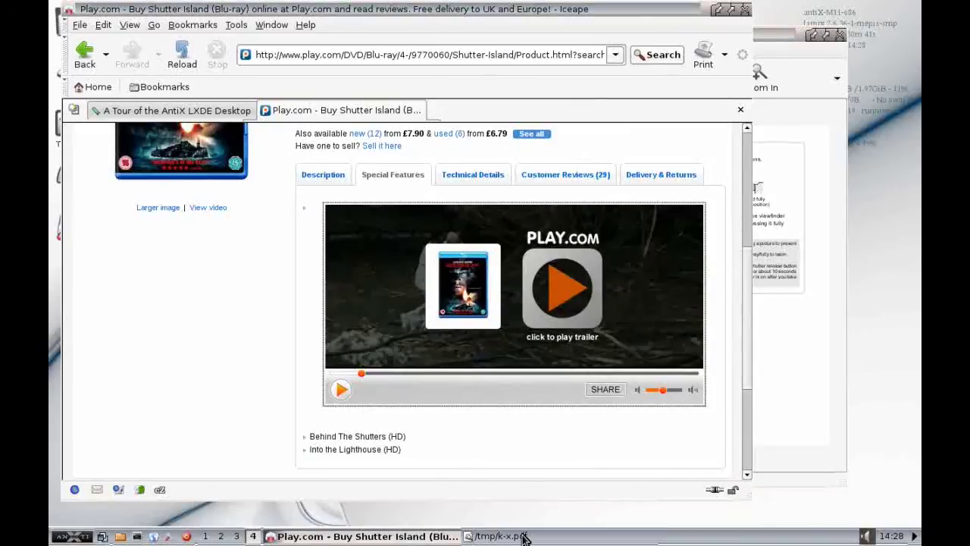
pyautogui.click(523, 537)
pyautogui.click(404, 538)
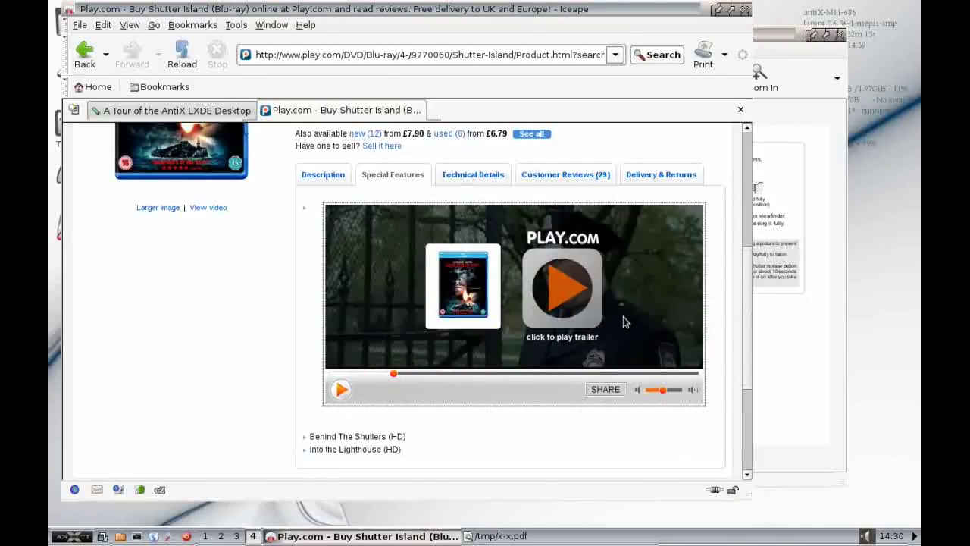
# Play the Shutter Island trailer with the system volume raised to the top, then pause it.
pyautogui.click(567, 292)
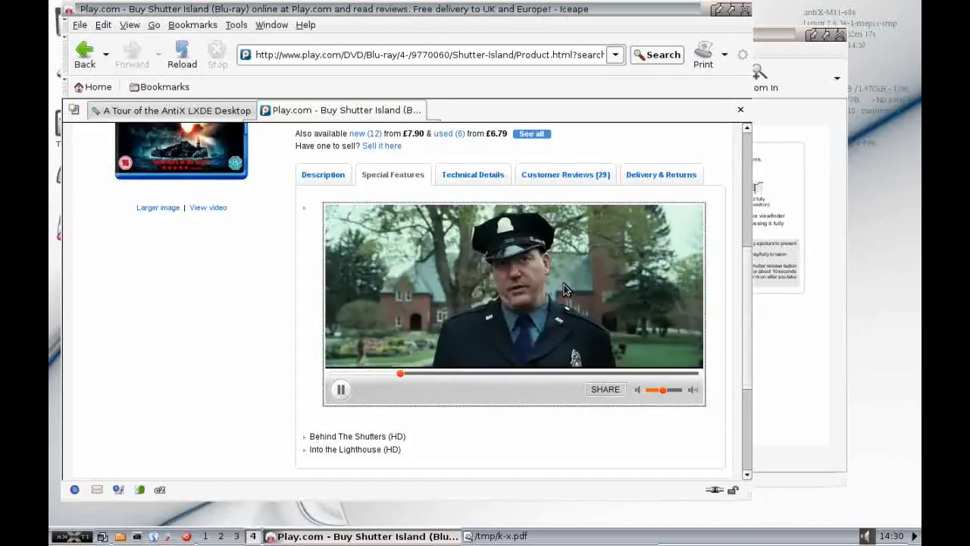
pyautogui.moveTo(868, 537)
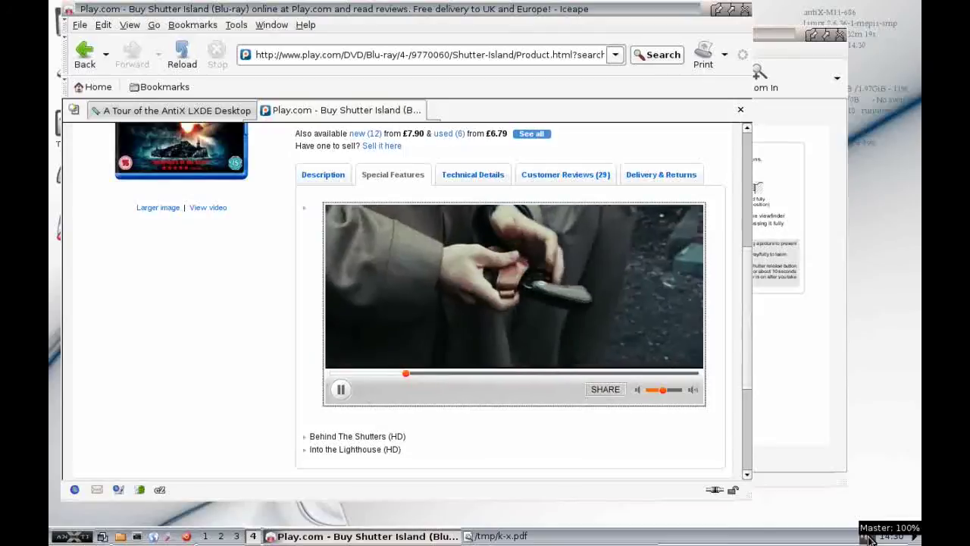
pyautogui.click(867, 536)
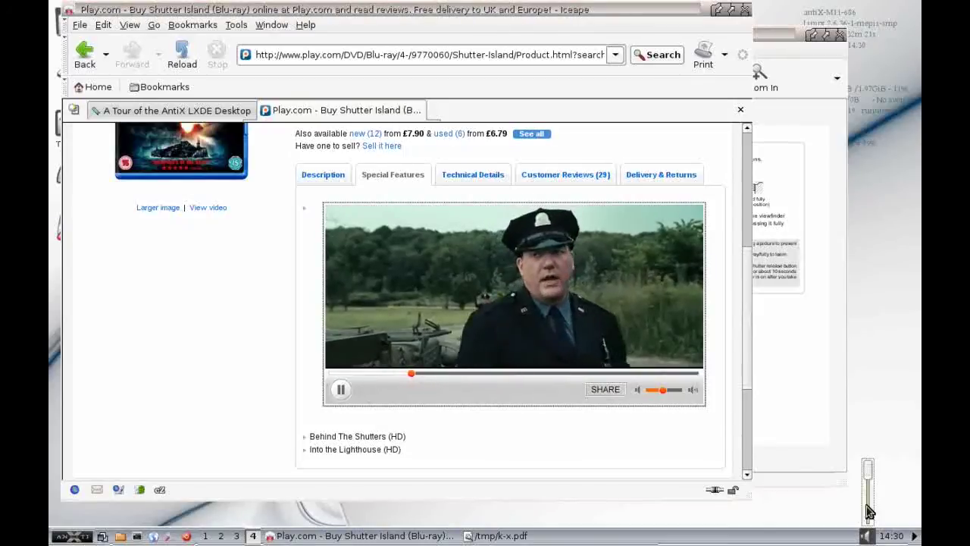
pyautogui.moveTo(873, 488)
pyautogui.mouseDown()
pyautogui.moveTo(873, 480)
pyautogui.moveTo(872, 489)
pyautogui.mouseUp()
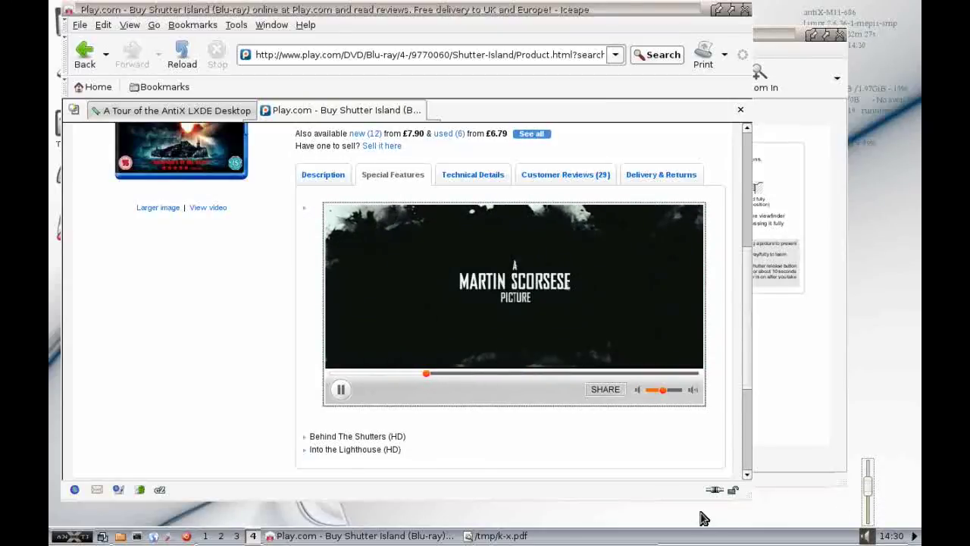
pyautogui.click(521, 475)
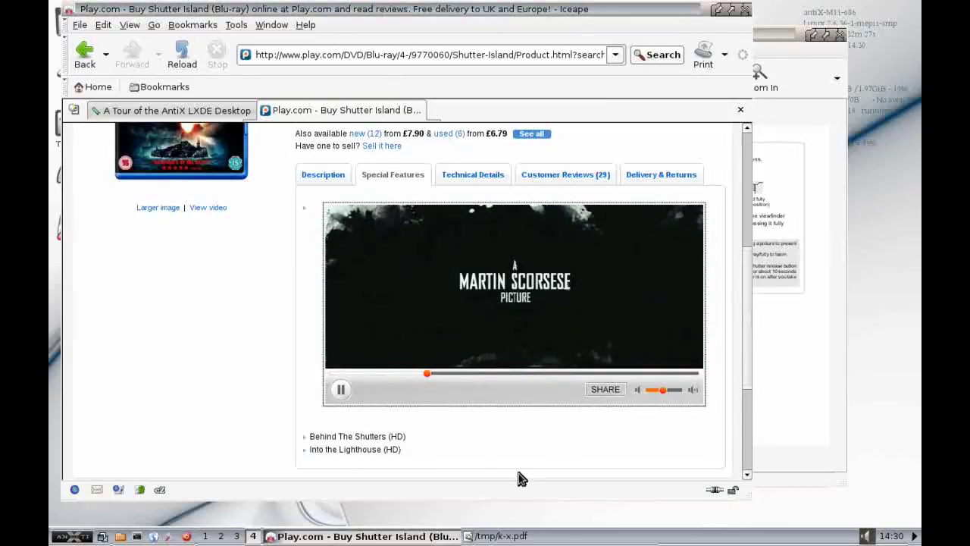
pyautogui.click(341, 389)
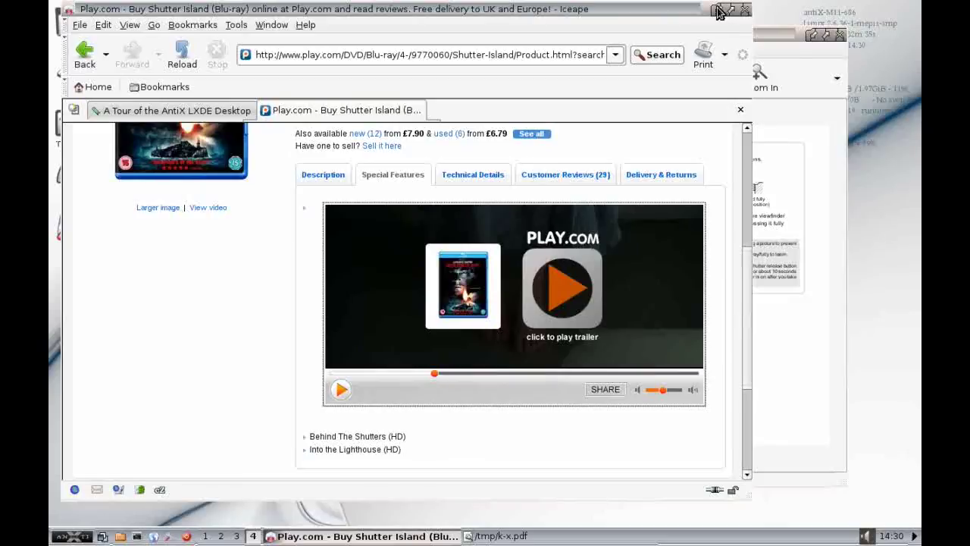
# Bring the PDF viewer forward and jump through the manual's chapters 1 to 6 Shooting Settings.
pyautogui.moveTo(769, 34); pyautogui.dragTo(683, 11)
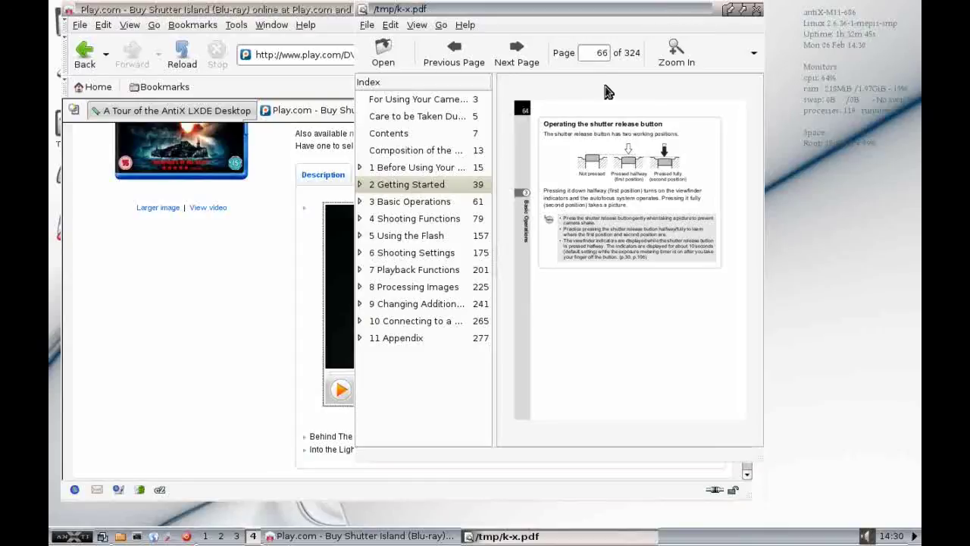
pyautogui.click(434, 169)
pyautogui.click(422, 186)
pyautogui.click(419, 202)
pyautogui.click(416, 221)
pyautogui.click(414, 237)
pyautogui.click(413, 254)
# Continue through chapters 7 to 11 Appendix on page 277, then shift the viewer window right.
pyautogui.click(411, 272)
pyautogui.click(411, 288)
pyautogui.click(411, 303)
pyautogui.click(412, 321)
pyautogui.click(413, 339)
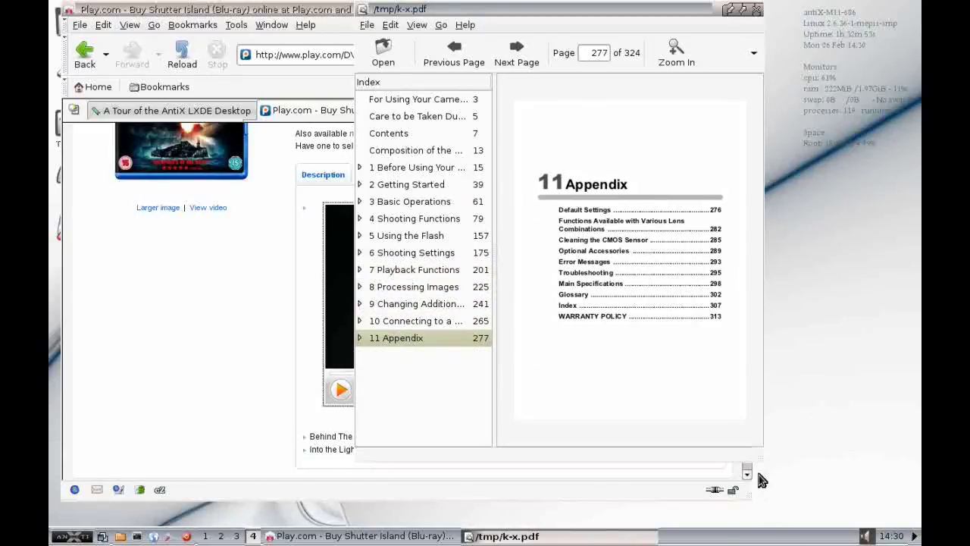
pyautogui.moveTo(632, 13); pyautogui.dragTo(720, 23)
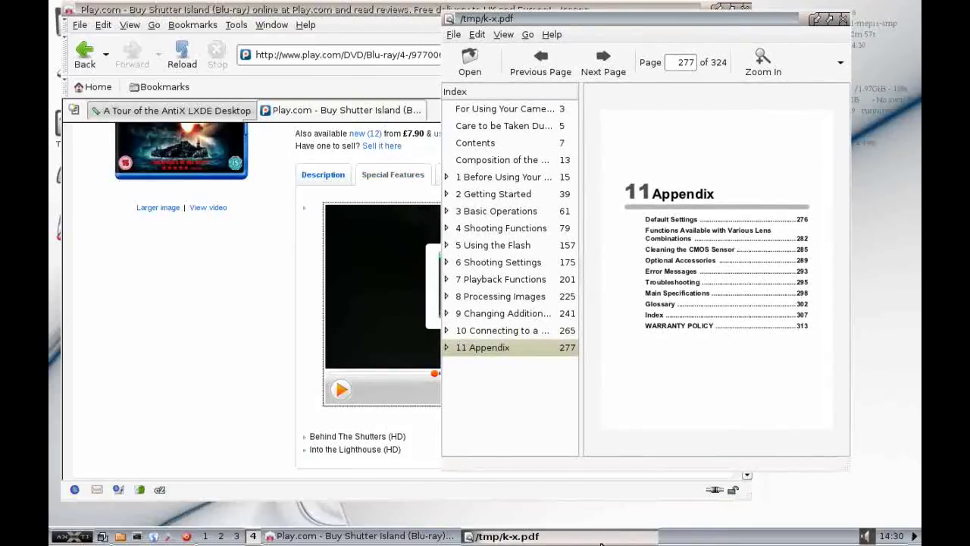
# Return to workspace 1 and set the system volume slider to maximum.
pyautogui.click(207, 535)
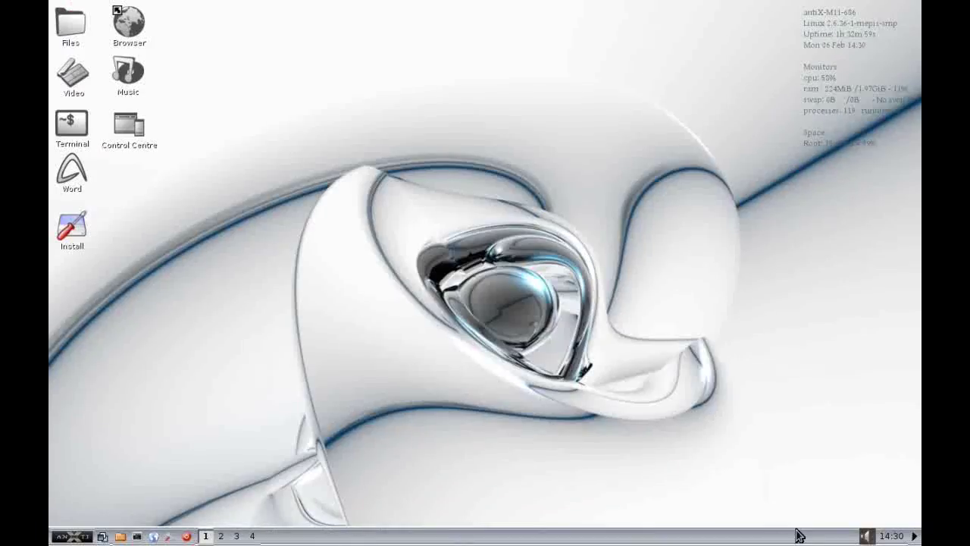
pyautogui.click(867, 535)
pyautogui.moveTo(869, 486)
pyautogui.mouseDown()
pyautogui.moveTo(870, 504)
pyautogui.moveTo(870, 470)
pyautogui.mouseUp()
# Hide and restore the taskbar twice, leaving it shown along the bottom.
pyautogui.moveTo(895, 537)
pyautogui.click(914, 536)
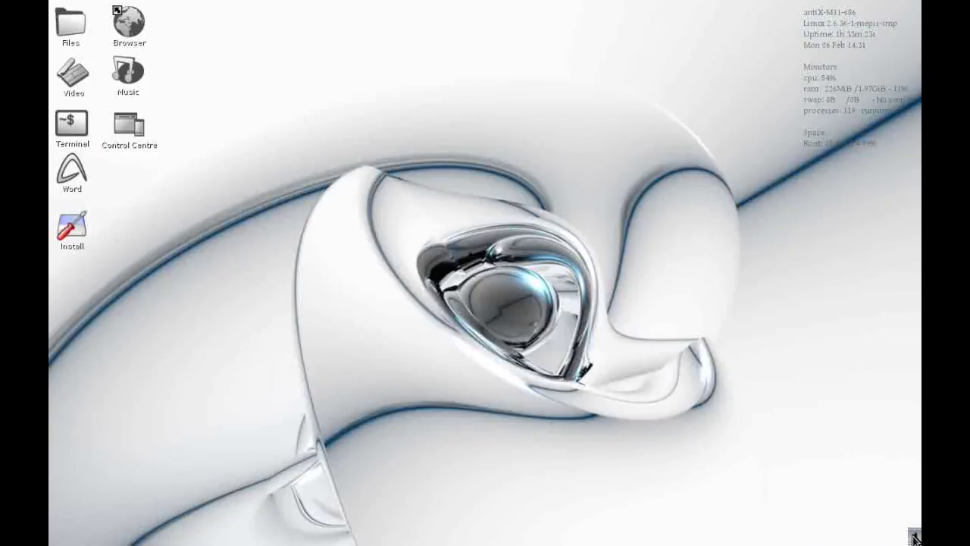
pyautogui.click(915, 536)
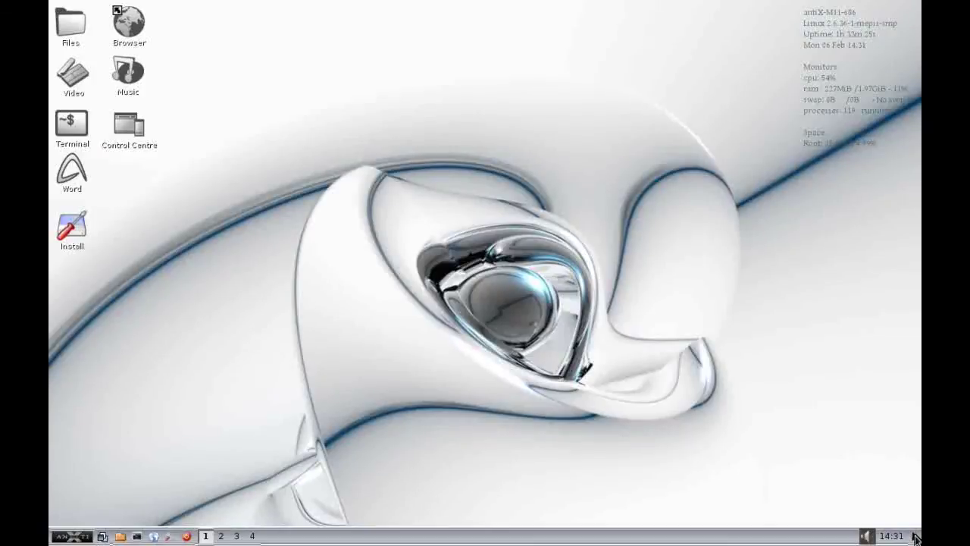
pyautogui.click(914, 536)
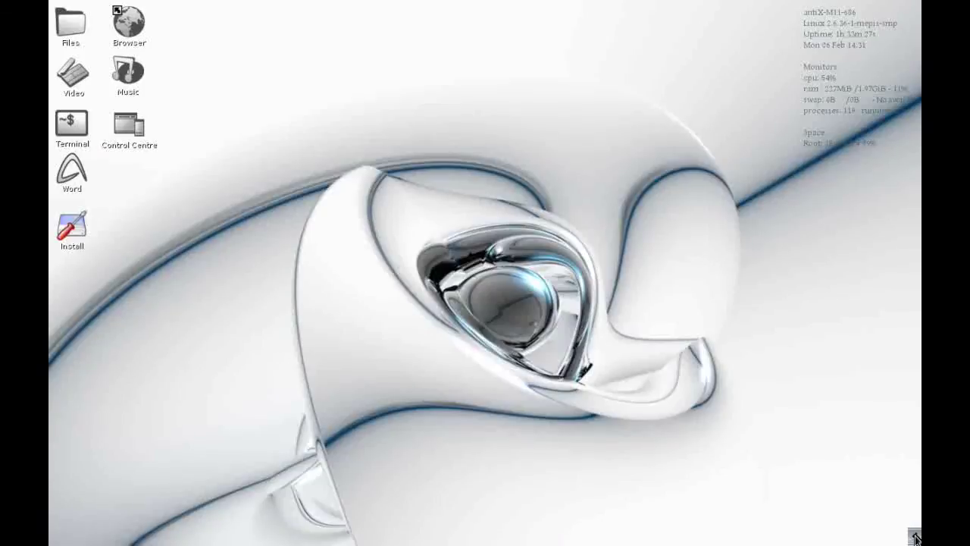
pyautogui.click(915, 537)
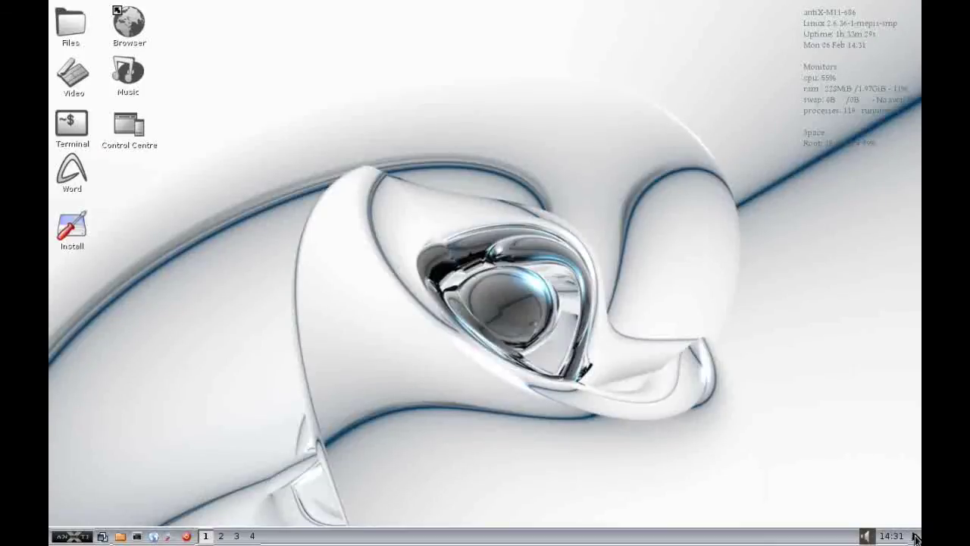